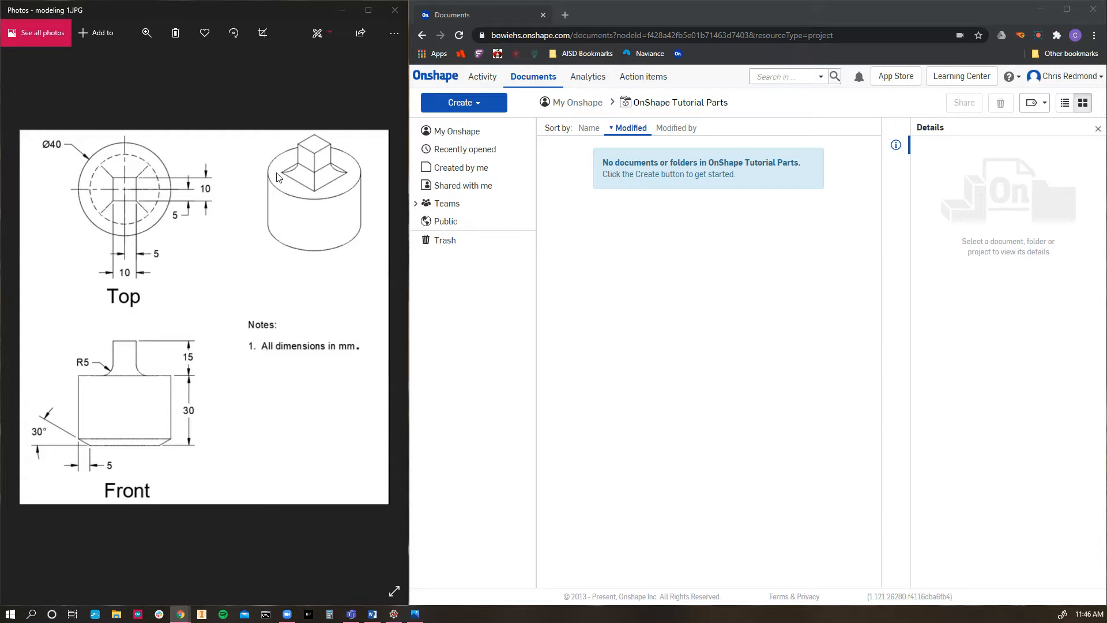
Create a new document named "Spindle Widget" in the OnShape Tutorial Parts project
{"action": "left_click", "coordinate": [192, 186]}
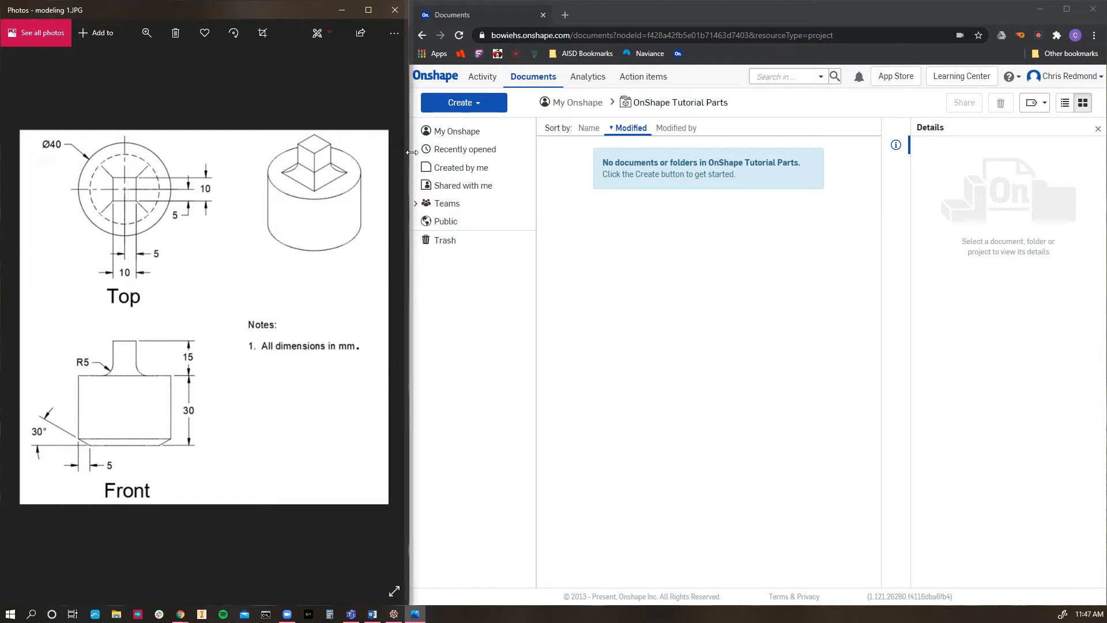
{"action": "left_click", "coordinate": [470, 107]}
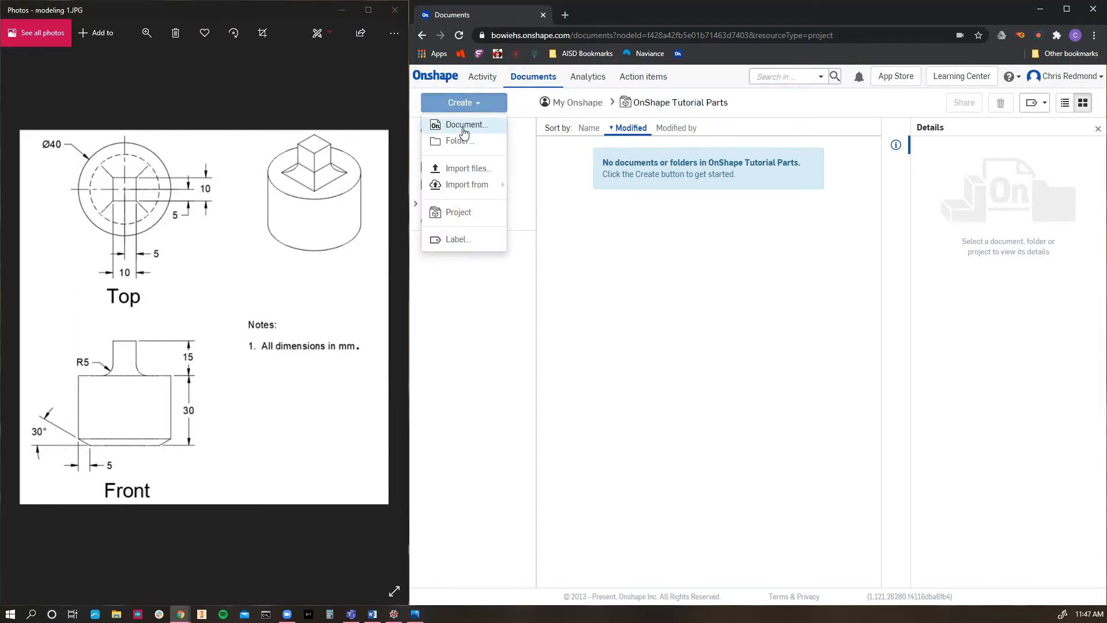
{"action": "left_click", "coordinate": [463, 128]}
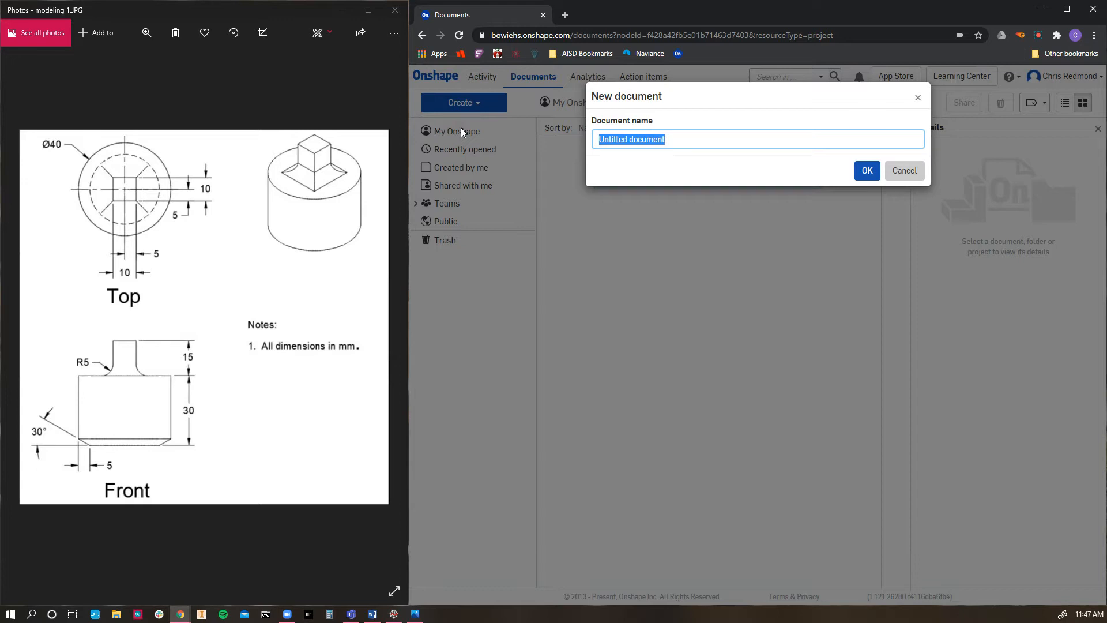
{"action": "type", "text": "Spin"}
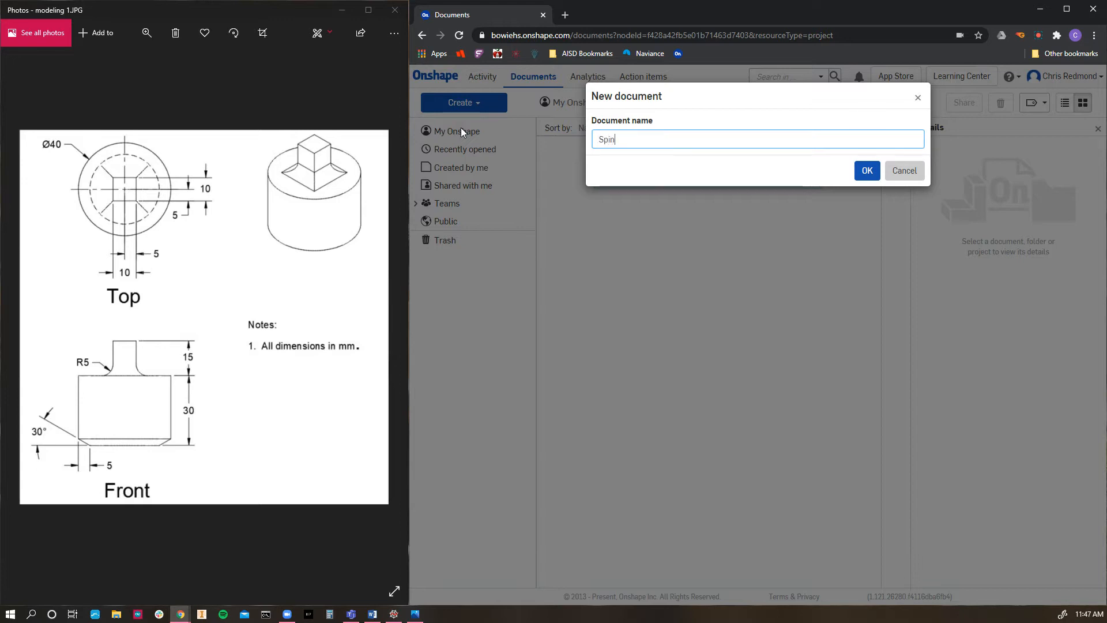
{"action": "type", "text": "dle Widget"}
{"action": "left_click", "coordinate": [862, 169]}
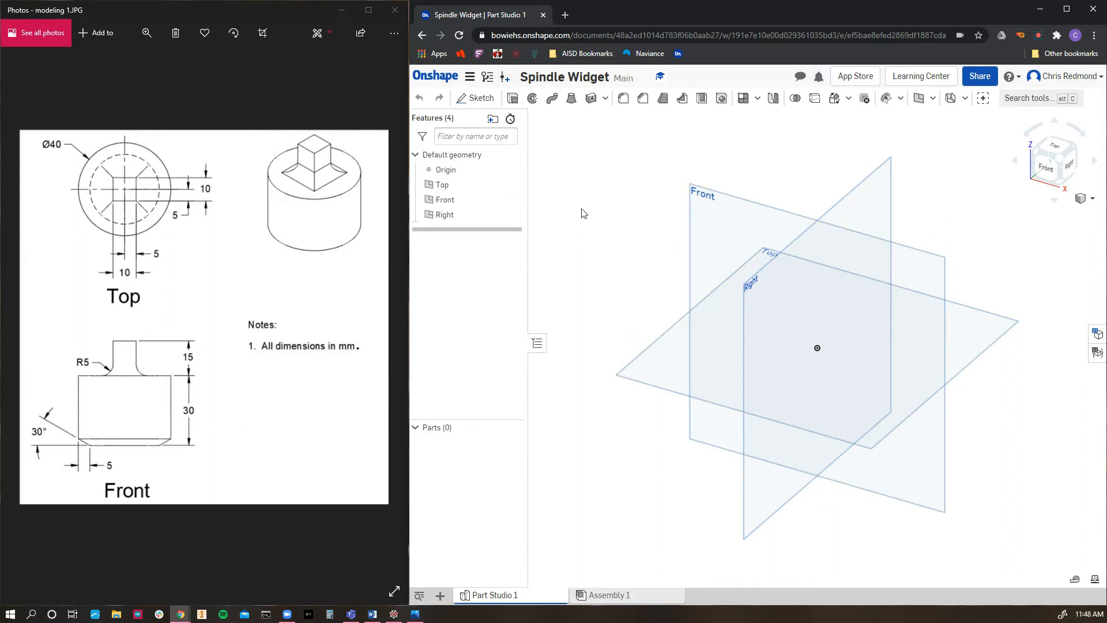
Start a sketch on the Front plane and view it straight on from the front
{"action": "left_click", "coordinate": [466, 104]}
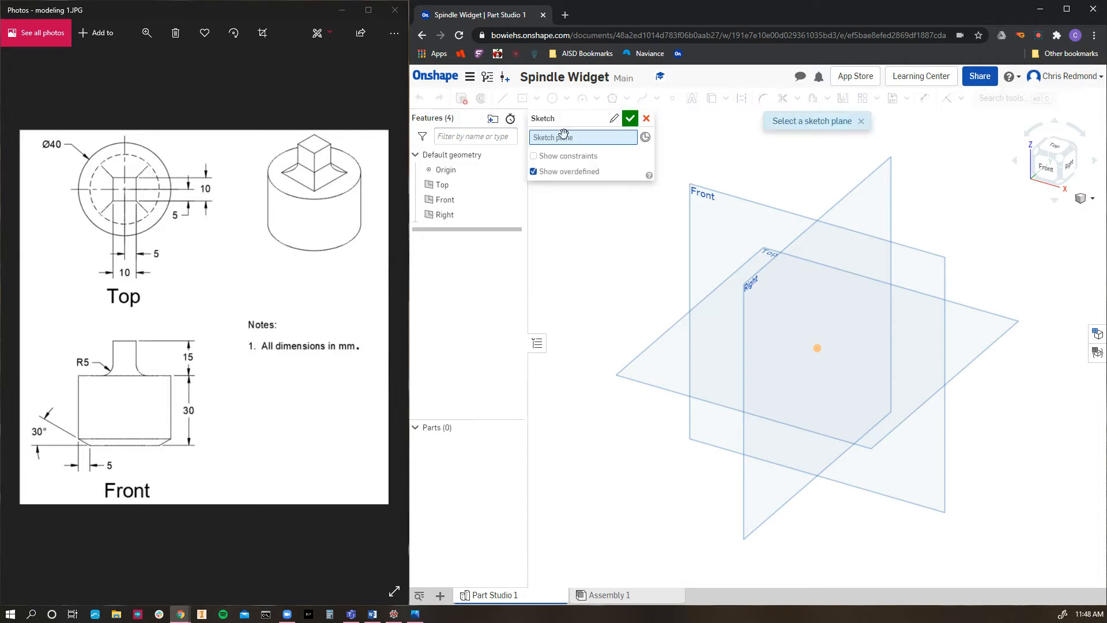
{"action": "left_click", "coordinate": [703, 224]}
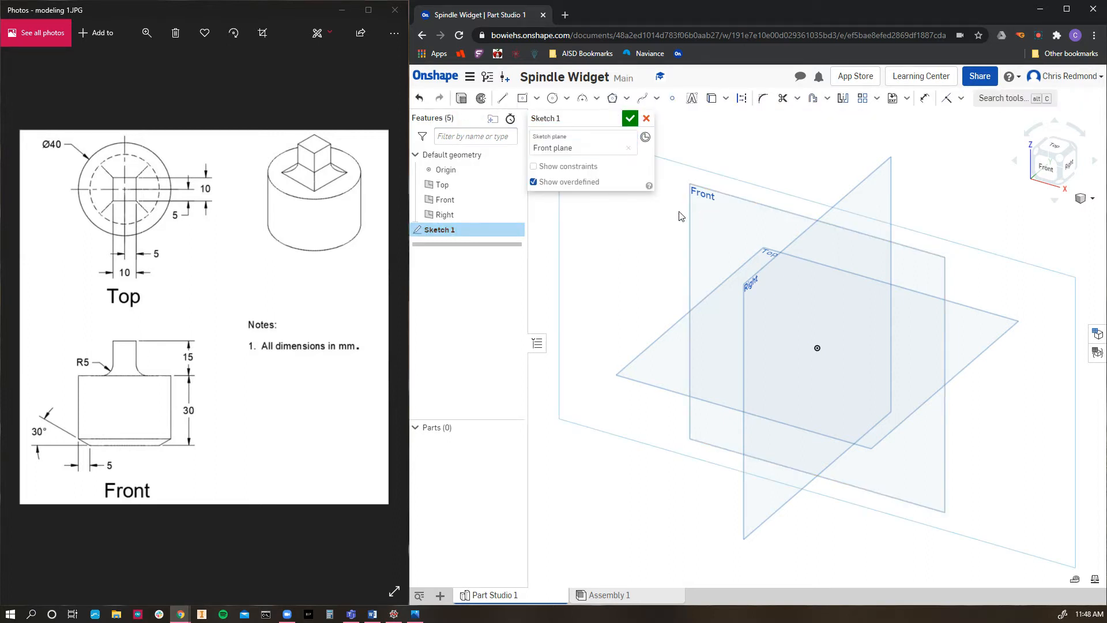
{"action": "left_click", "coordinate": [1050, 168]}
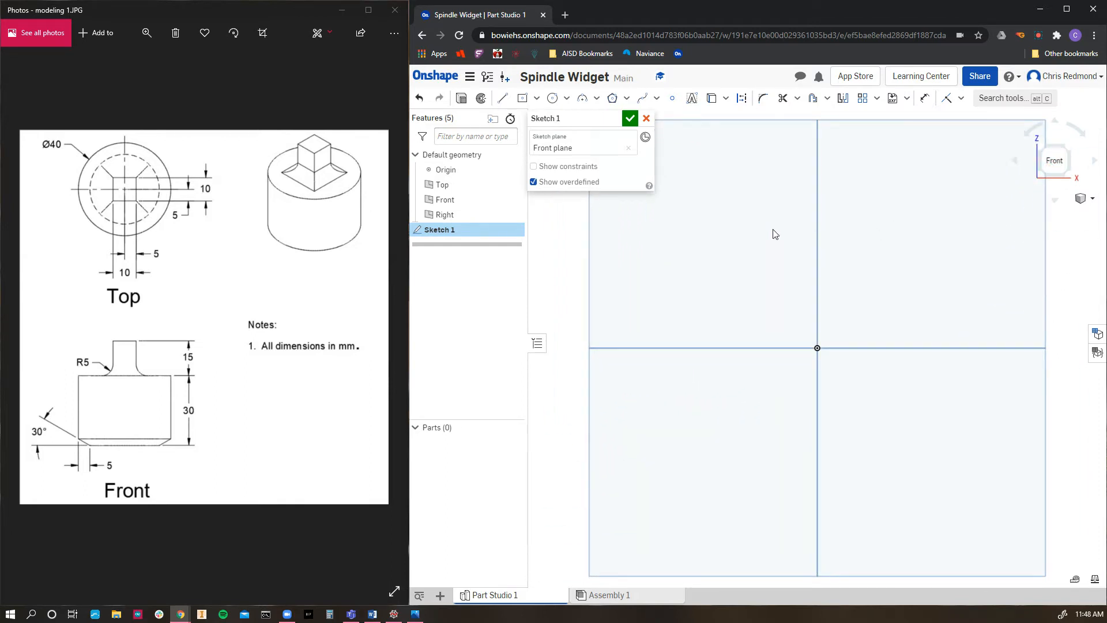
Sketch a center-point rectangle on the origin, 20 mm wide and 30 mm high
{"action": "left_click", "coordinate": [524, 102]}
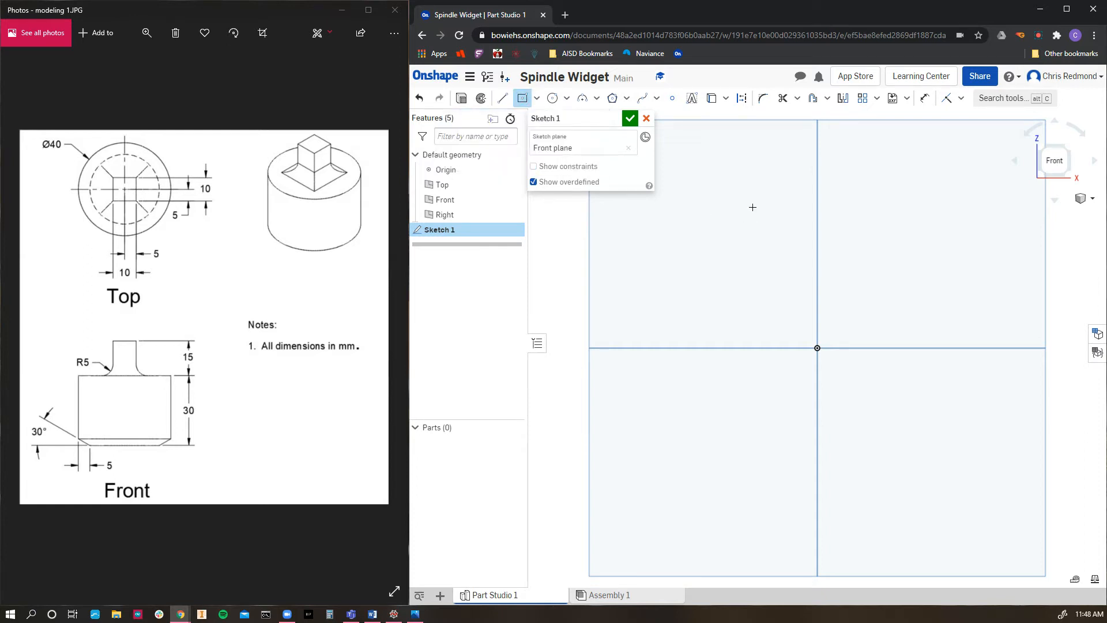
{"action": "left_click", "coordinate": [817, 348]}
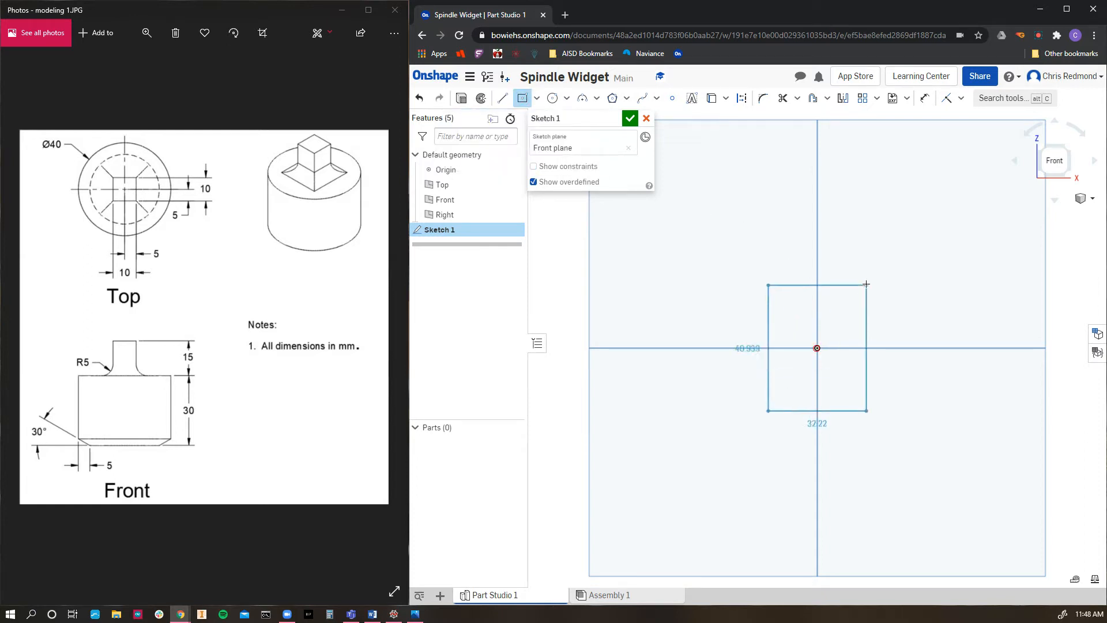
{"action": "left_click", "coordinate": [888, 239]}
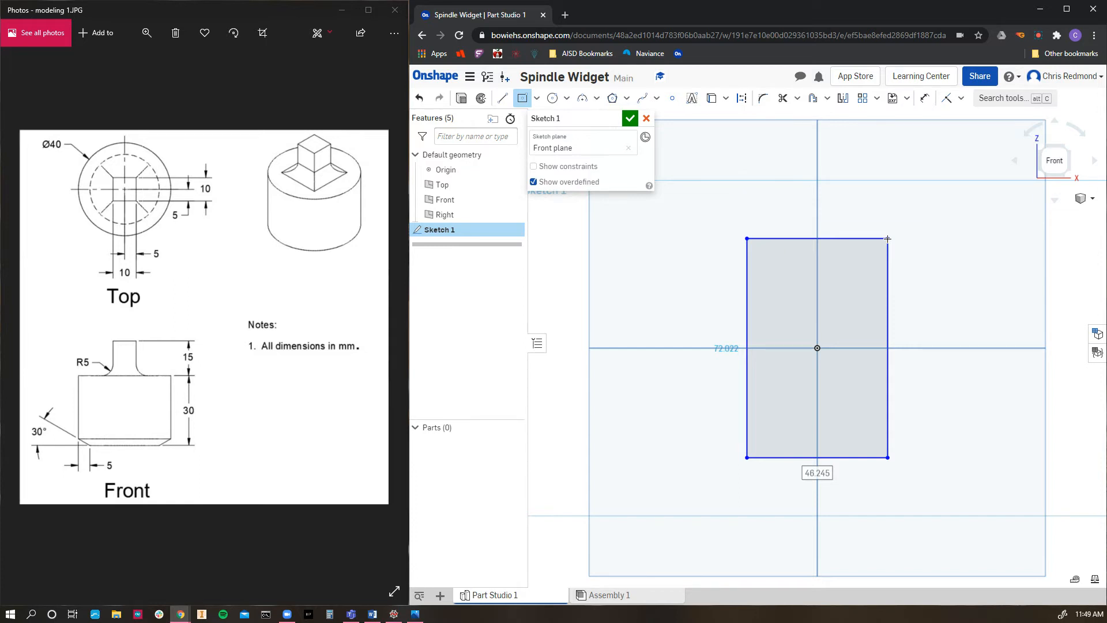
{"action": "type", "text": "20"}
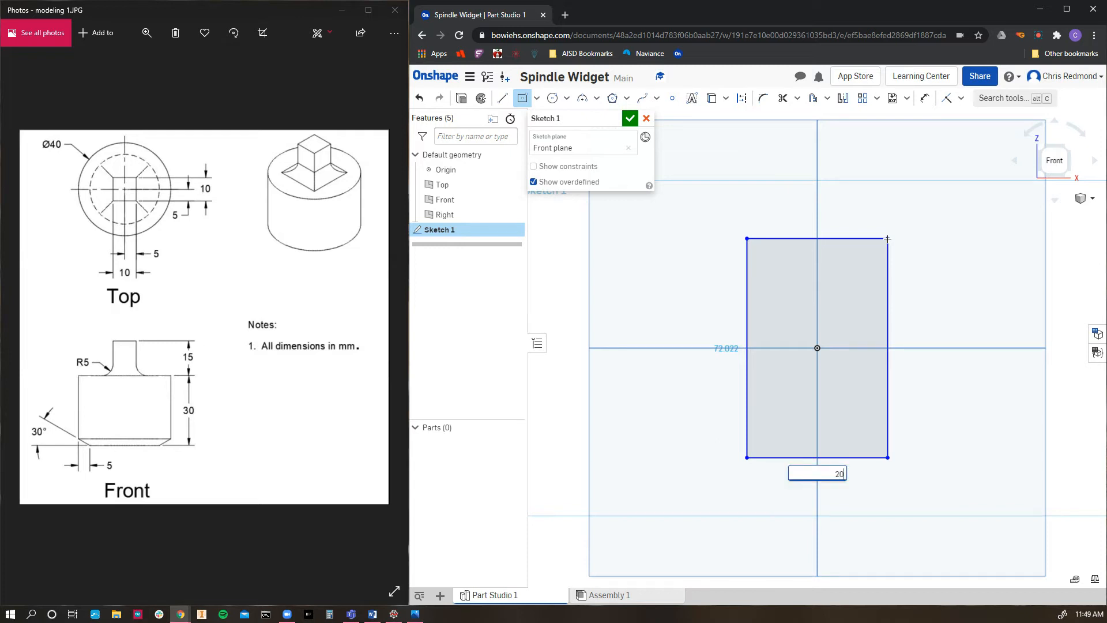
{"action": "key", "text": "Return"}
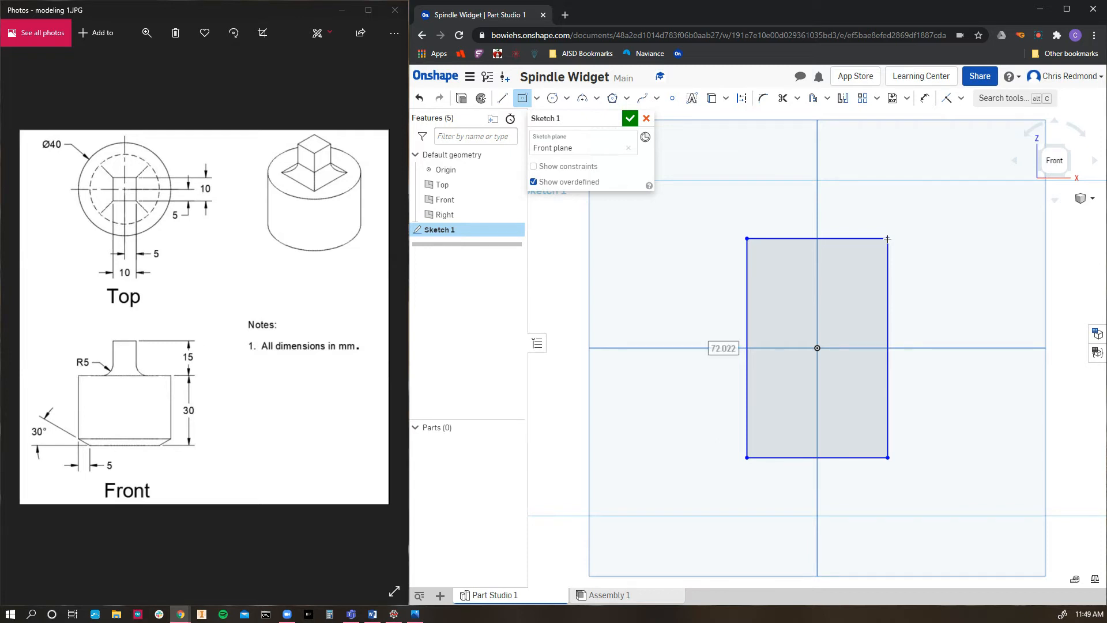
{"action": "type", "text": "3"}
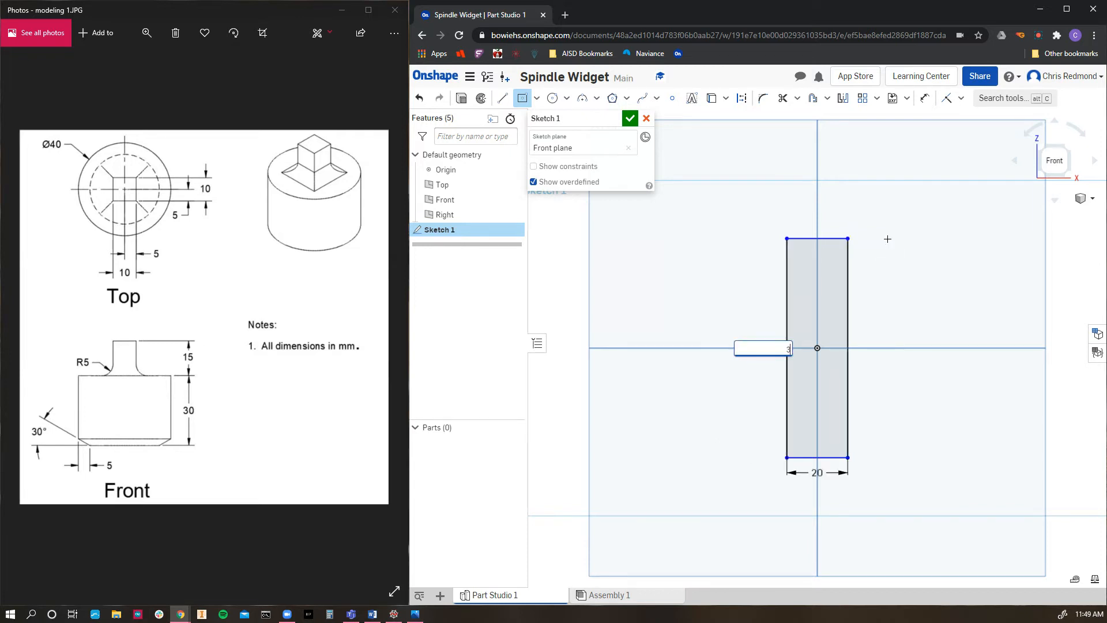
{"action": "type", "text": "0"}
{"action": "key", "text": "Return"}
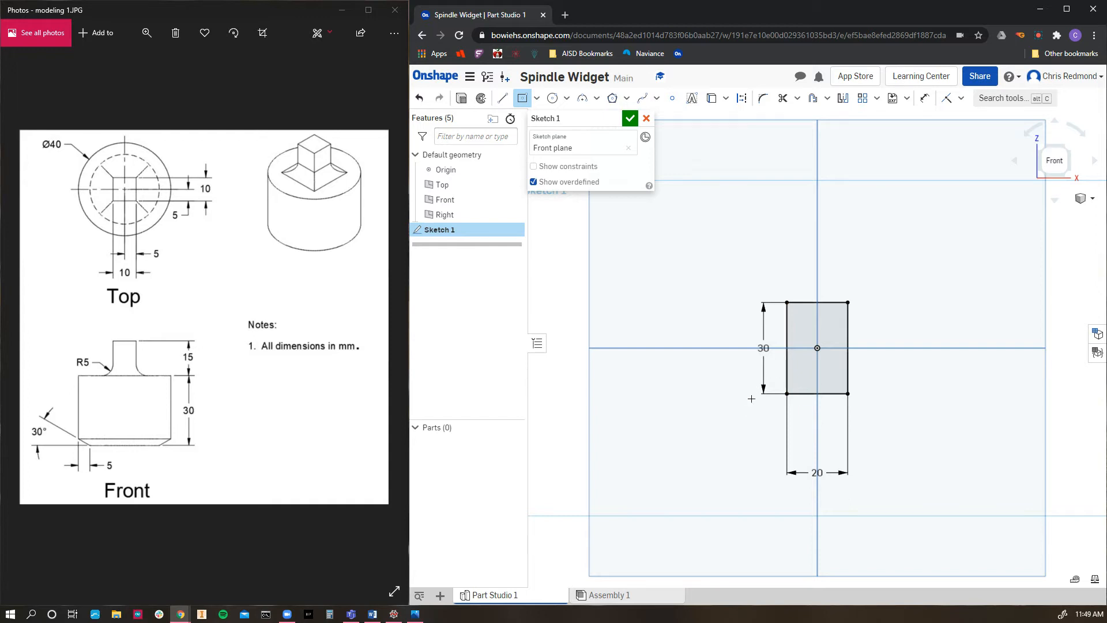
{"action": "key", "text": "Escape"}
Sketch a diagonal line about 14.9 mm long from the rectangle's bottom edge up past its left edge
{"action": "scroll", "coordinate": [792, 382], "scroll_direction": "down", "scroll_amount": 2}
{"action": "scroll", "coordinate": [791, 382], "scroll_direction": "up", "scroll_amount": 8}
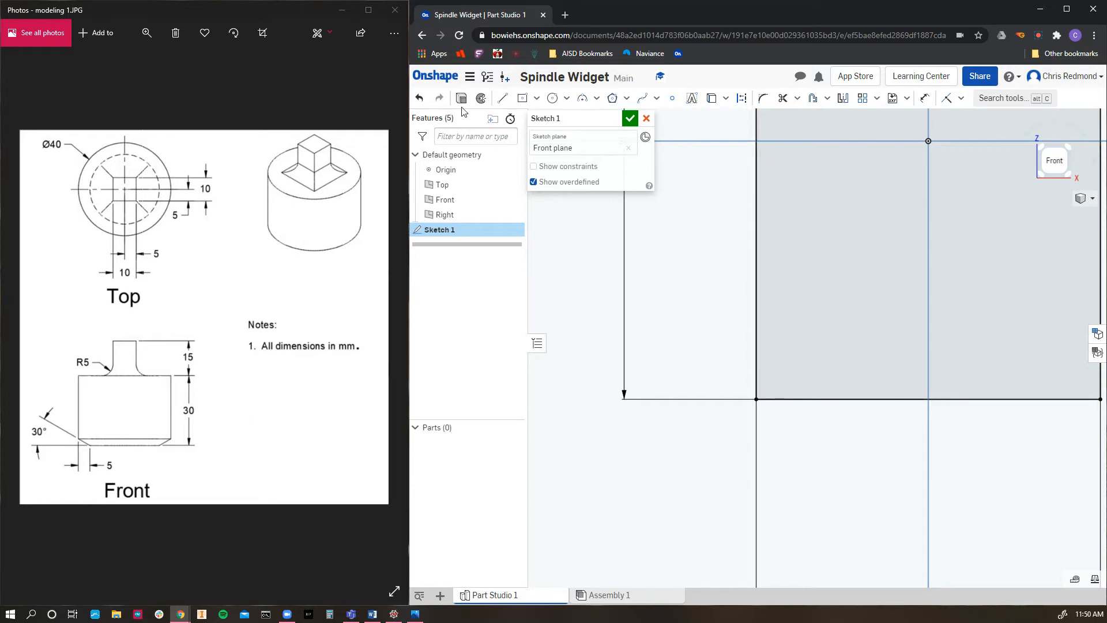
{"action": "left_click", "coordinate": [501, 99]}
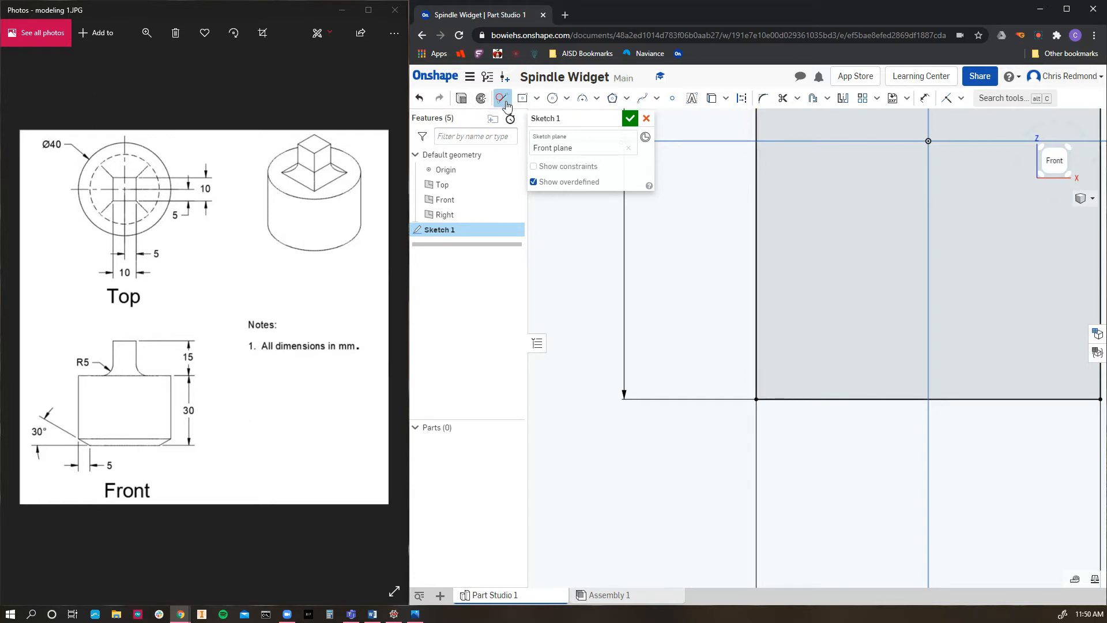
{"action": "left_click", "coordinate": [901, 399]}
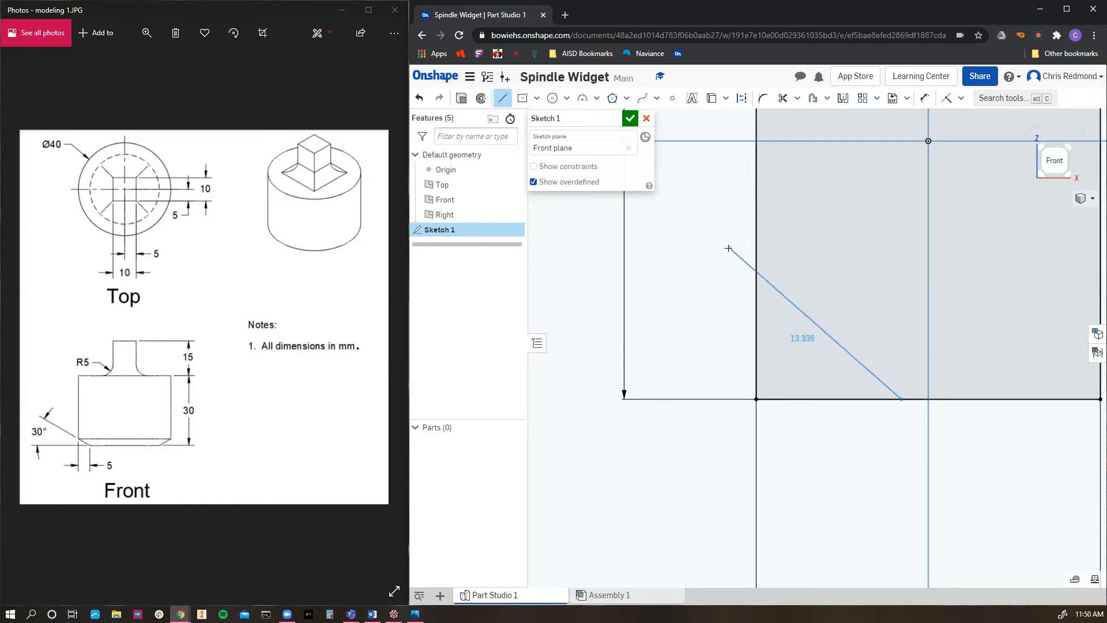
{"action": "left_click", "coordinate": [684, 277]}
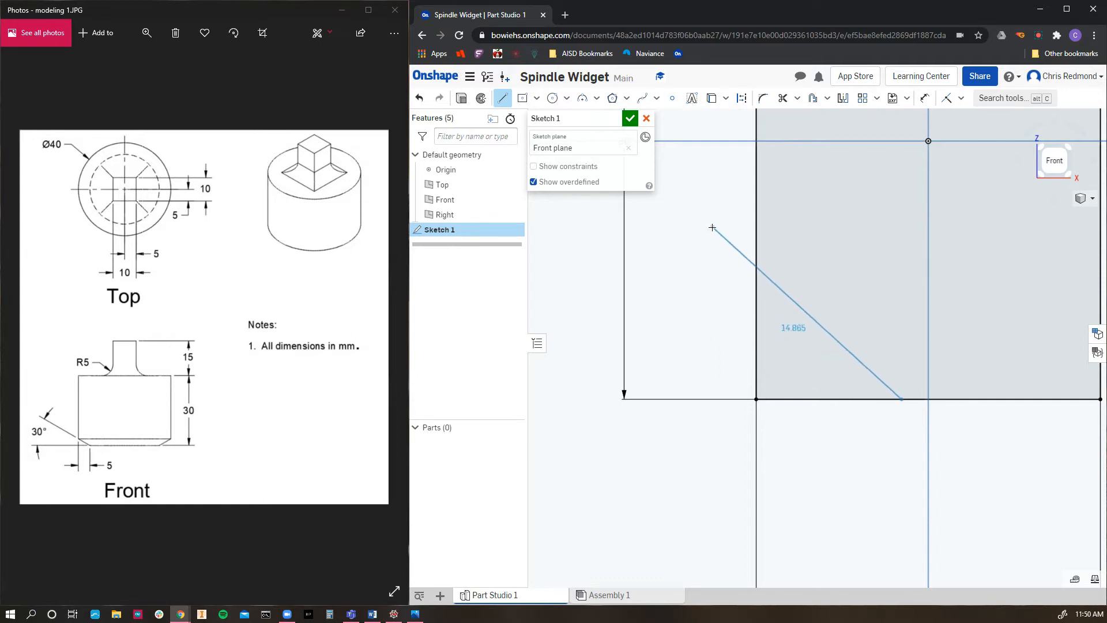
{"action": "left_click", "coordinate": [713, 227]}
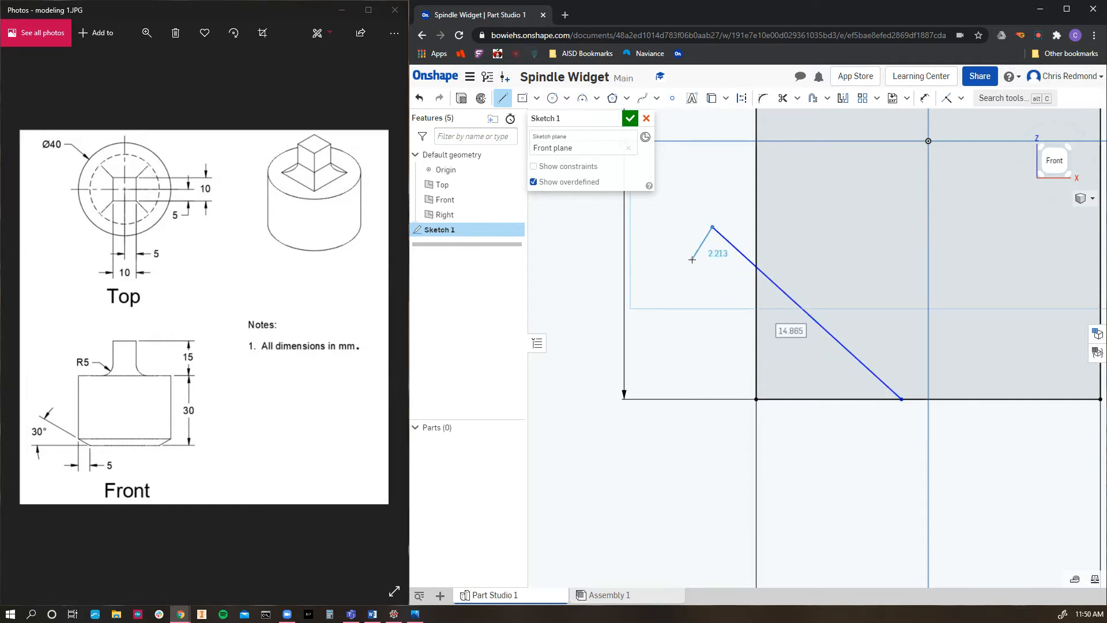
{"action": "key", "text": "Escape"}
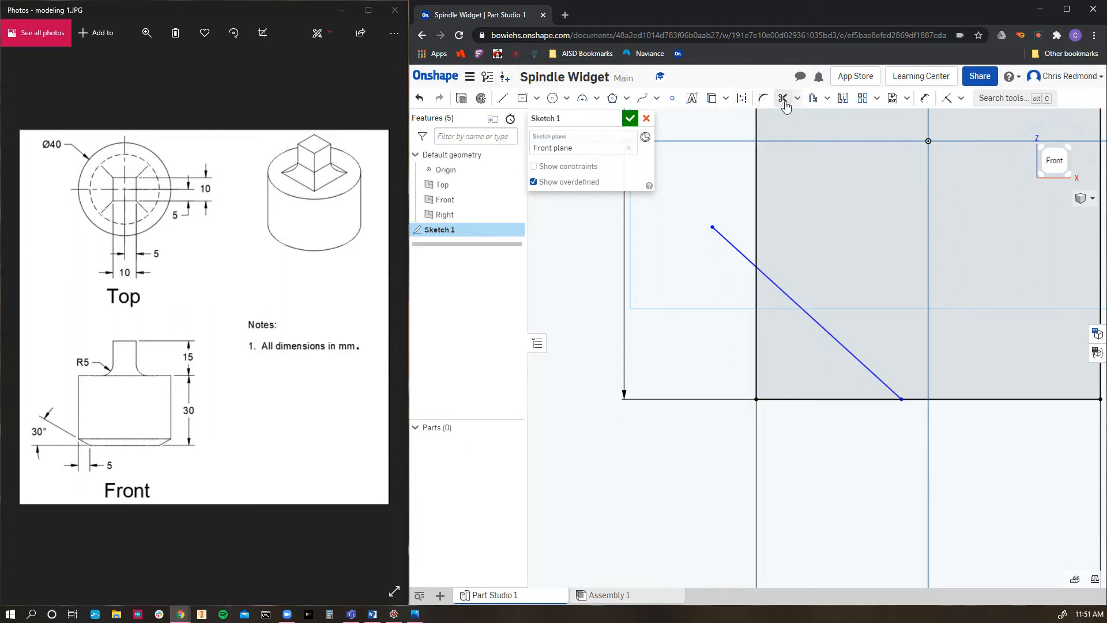
Dimension the distance from the rectangle's lower-left corner to the diagonal line's bottom endpoint as 5 mm
{"action": "left_click", "coordinate": [925, 98]}
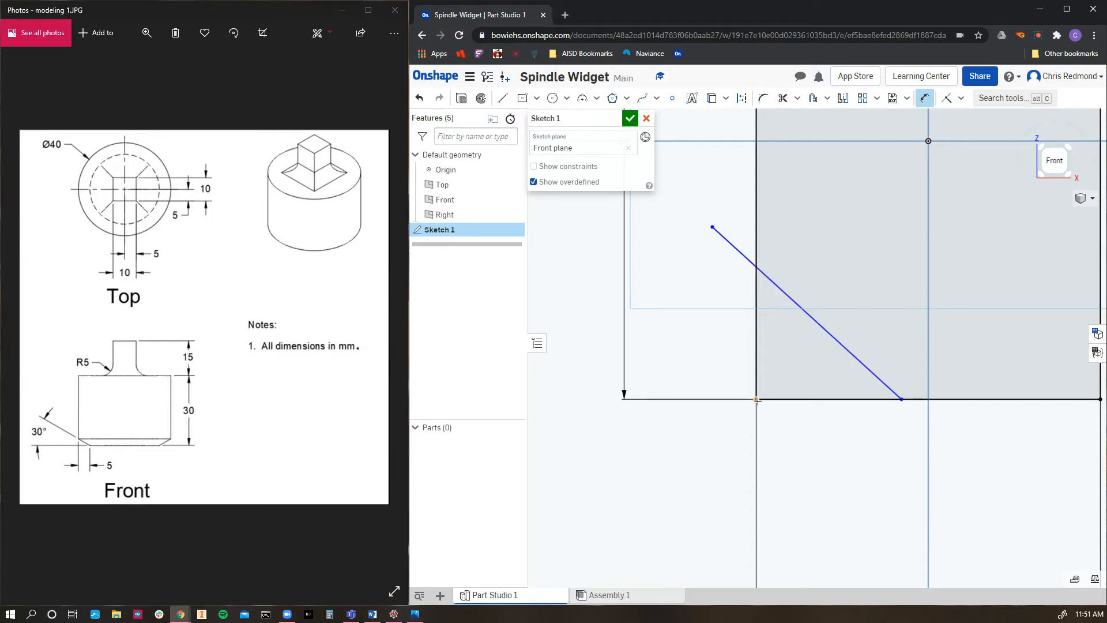
{"action": "left_click", "coordinate": [903, 398]}
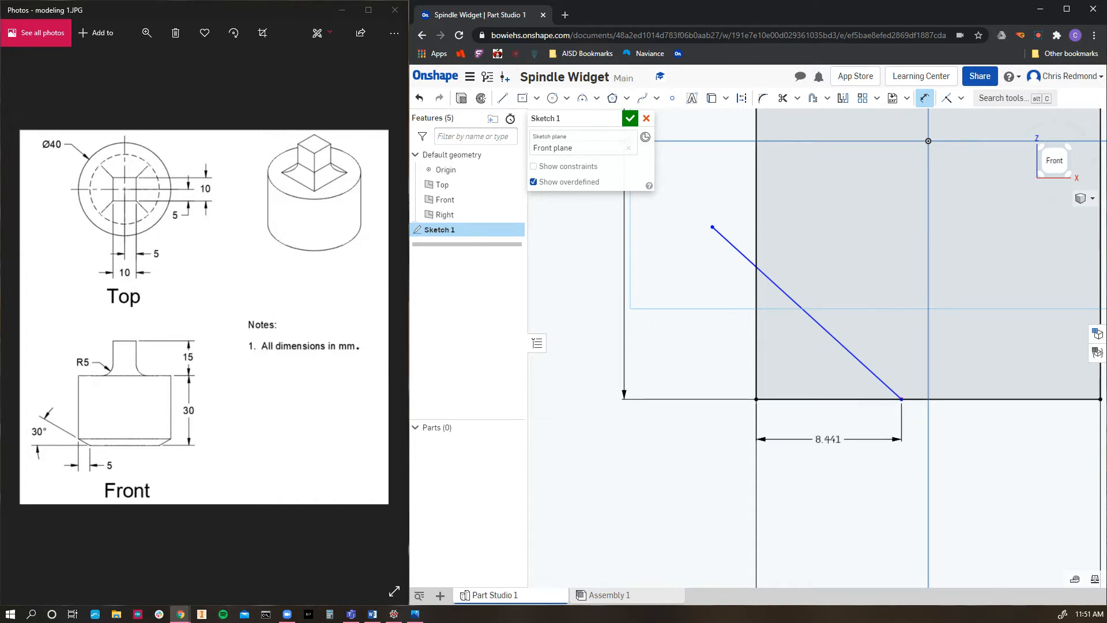
{"action": "left_click", "coordinate": [828, 439]}
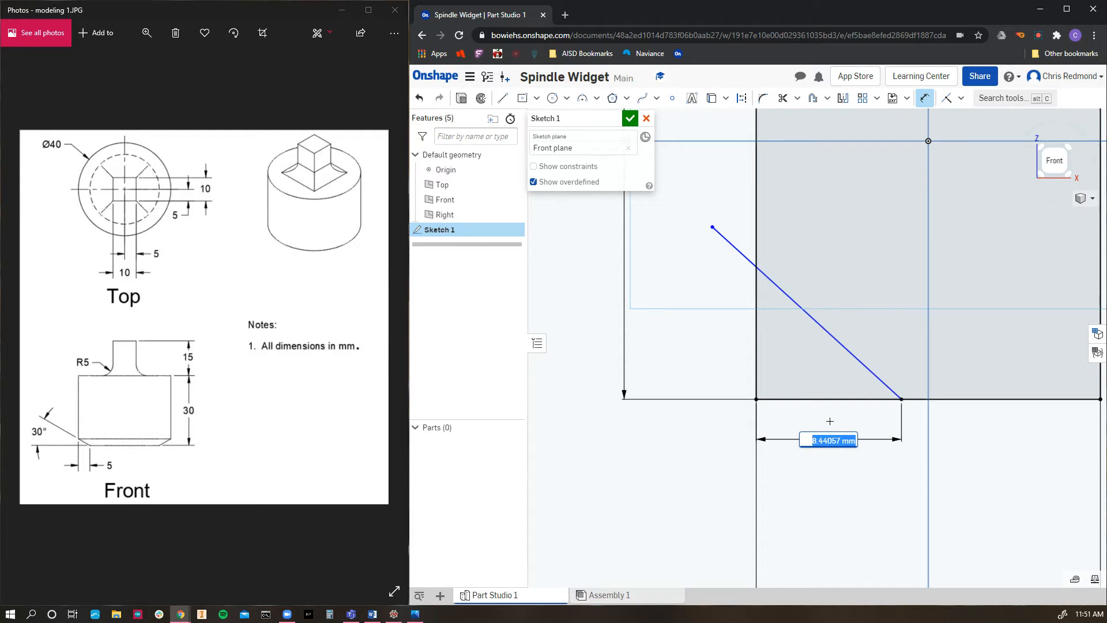
{"action": "type", "text": "5"}
{"action": "key", "text": "Return"}
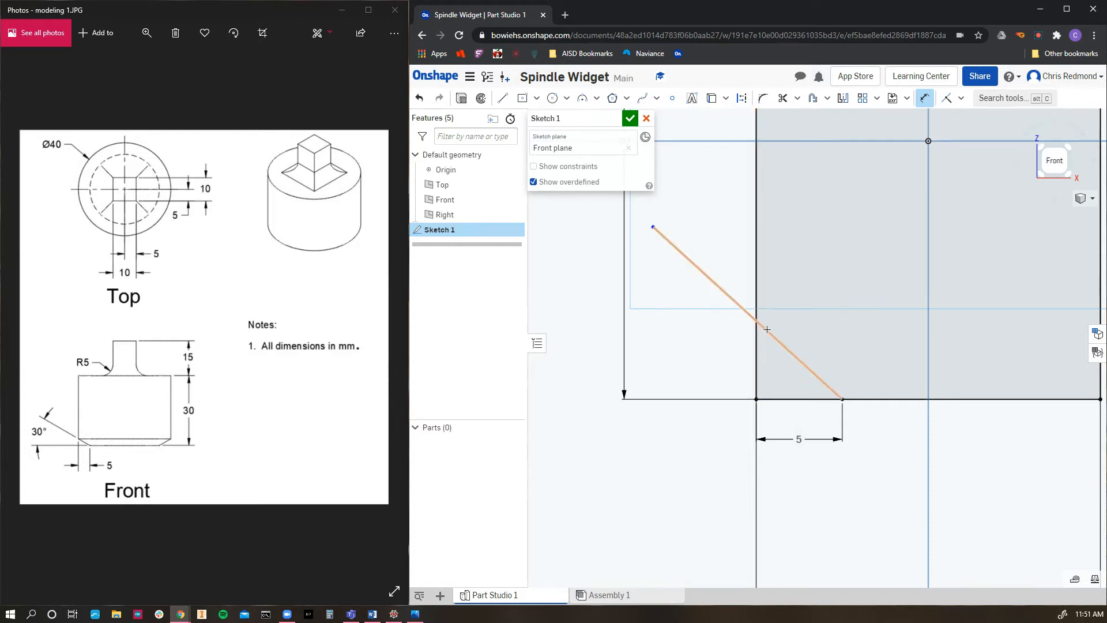
Dimension the angle between the rectangle's bottom edge and the diagonal line as 30°
{"action": "left_click", "coordinate": [797, 400]}
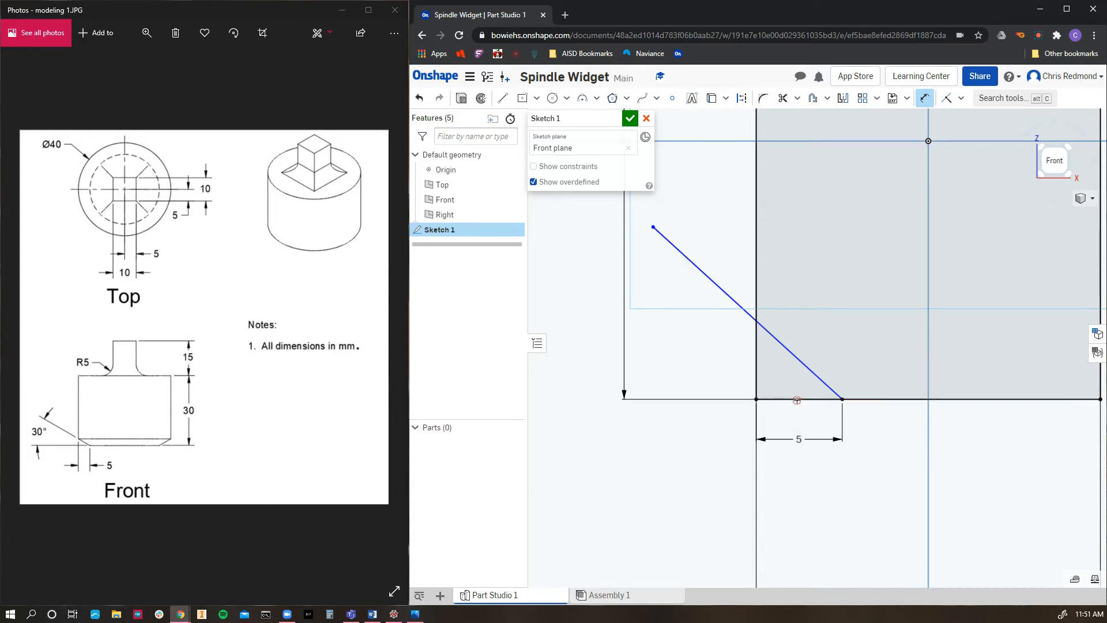
{"action": "left_click", "coordinate": [806, 362]}
{"action": "left_click", "coordinate": [784, 375]}
{"action": "type", "text": "3"}
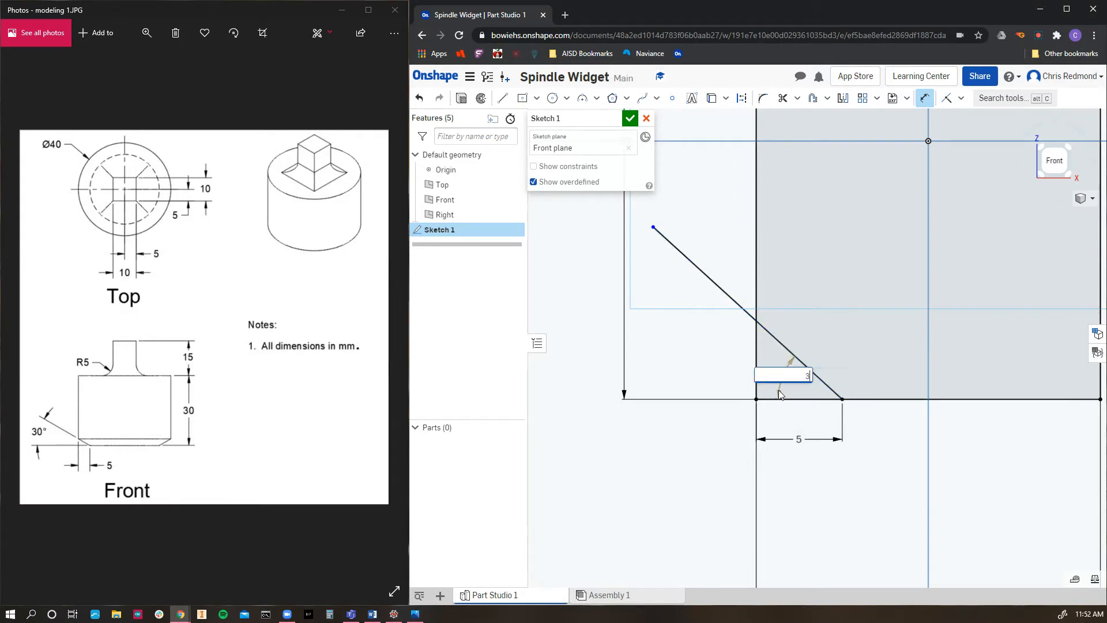
{"action": "key", "text": "Return"}
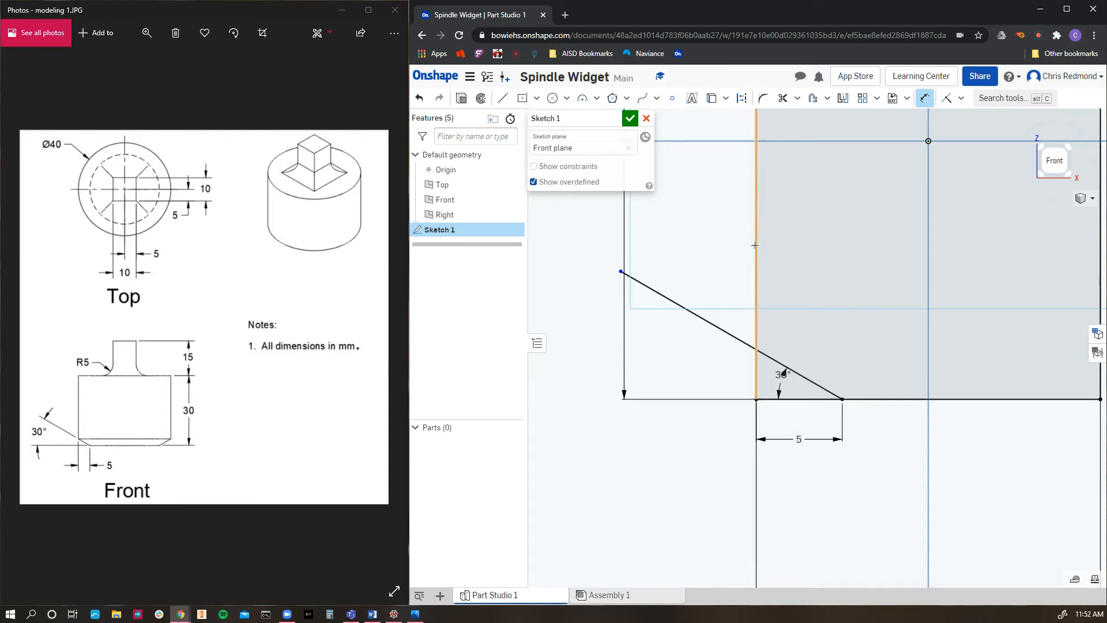
{"action": "key", "text": "Escape"}
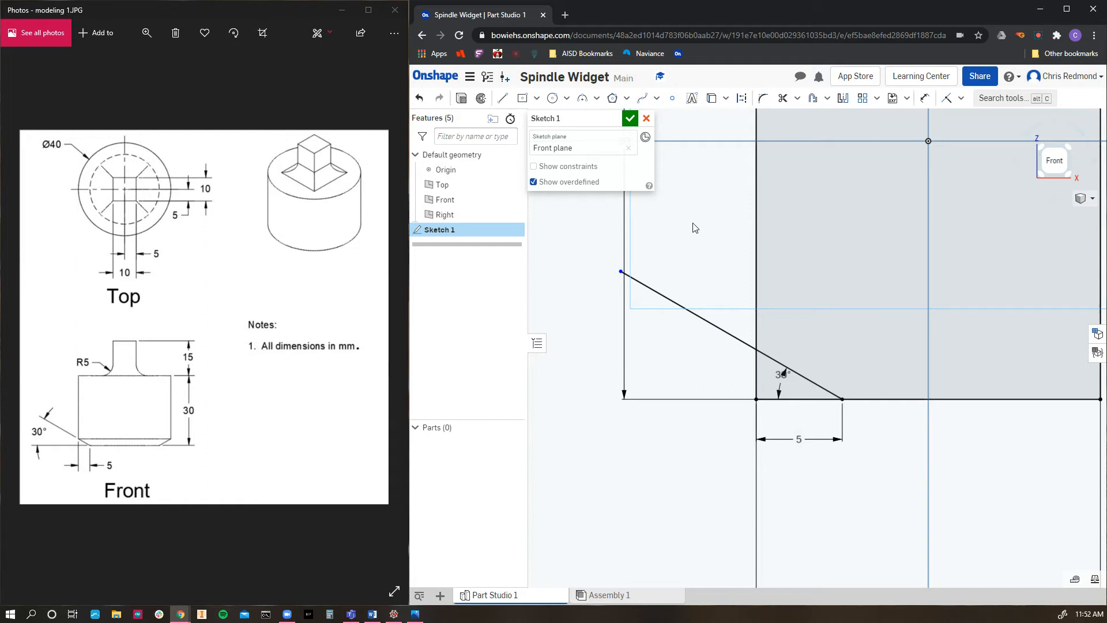
Trim the corner lines below the 30° diagonal and its overhang past the rectangle's left edge, and finish the sketch
{"action": "scroll", "coordinate": [923, 257], "scroll_direction": "down", "scroll_amount": 3}
{"action": "scroll", "coordinate": [925, 255], "scroll_direction": "down", "scroll_amount": 1}
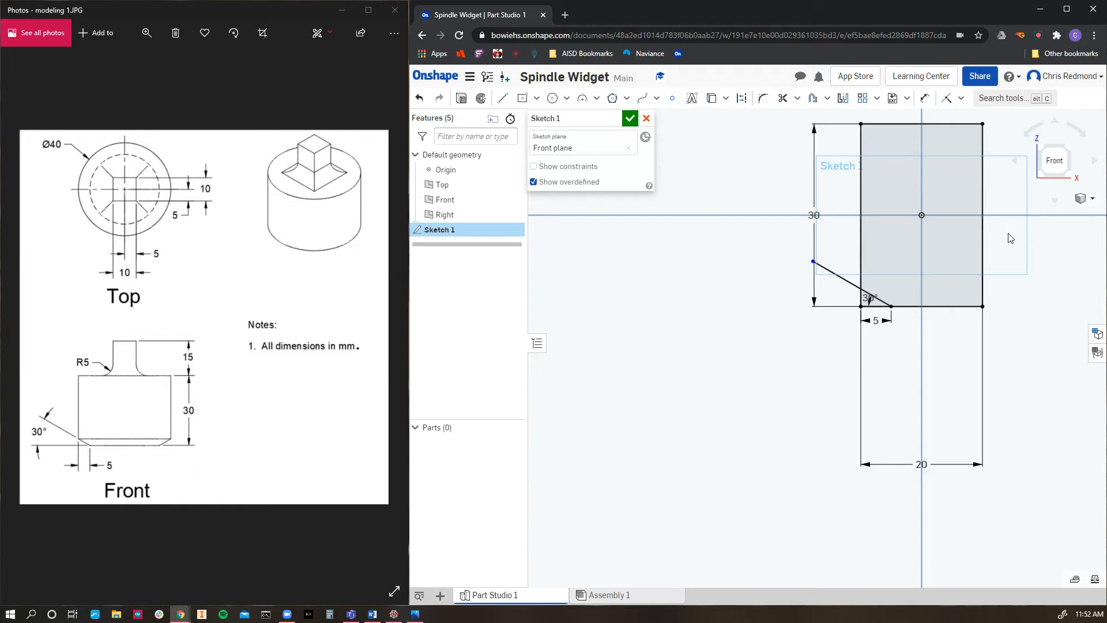
{"action": "mouse_move", "coordinate": [1010, 238]}
{"action": "middle_mouse_down"}
{"action": "mouse_move", "coordinate": [926, 282]}
{"action": "mouse_move", "coordinate": [882, 358]}
{"action": "mouse_move", "coordinate": [888, 372]}
{"action": "middle_mouse_up"}
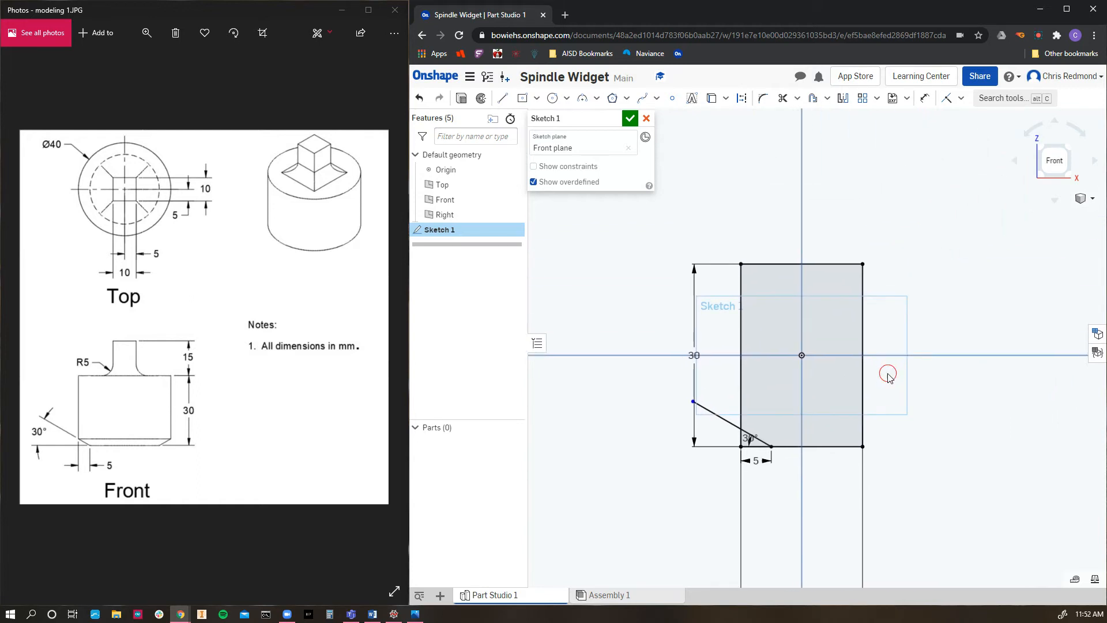
{"action": "scroll", "coordinate": [780, 433], "scroll_direction": "up", "scroll_amount": 2}
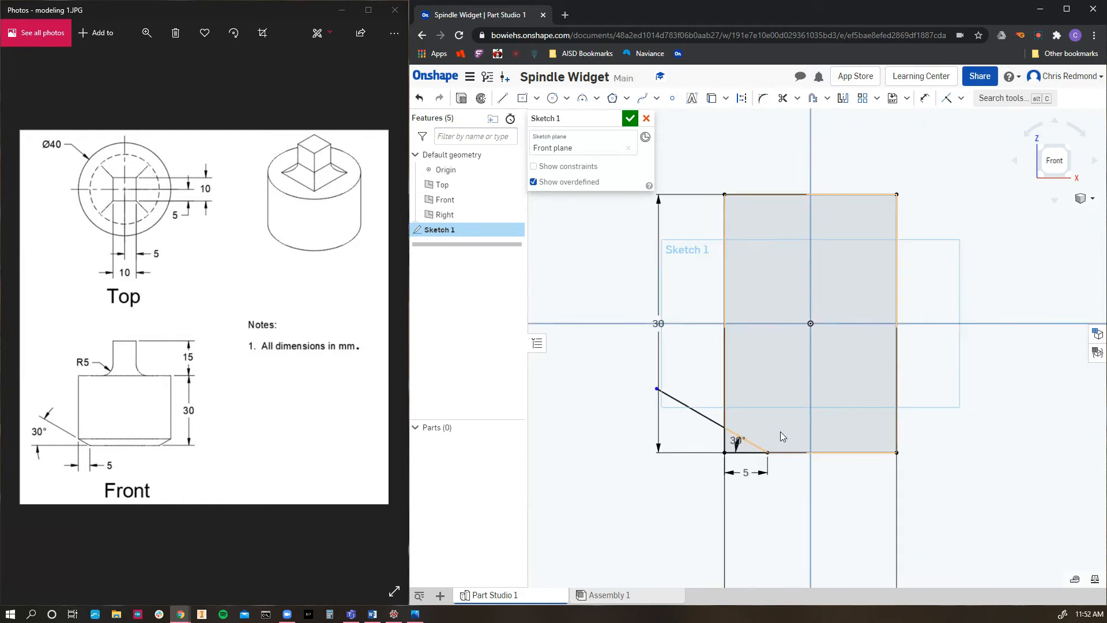
{"action": "scroll", "coordinate": [780, 432], "scroll_direction": "down", "scroll_amount": 1}
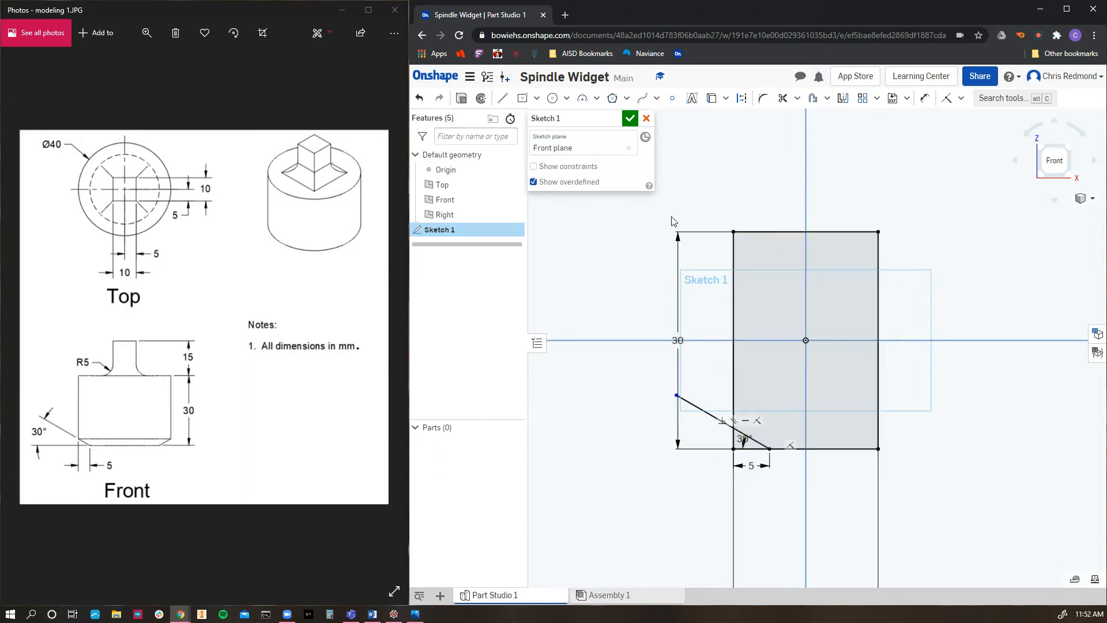
{"action": "left_click", "coordinate": [783, 99]}
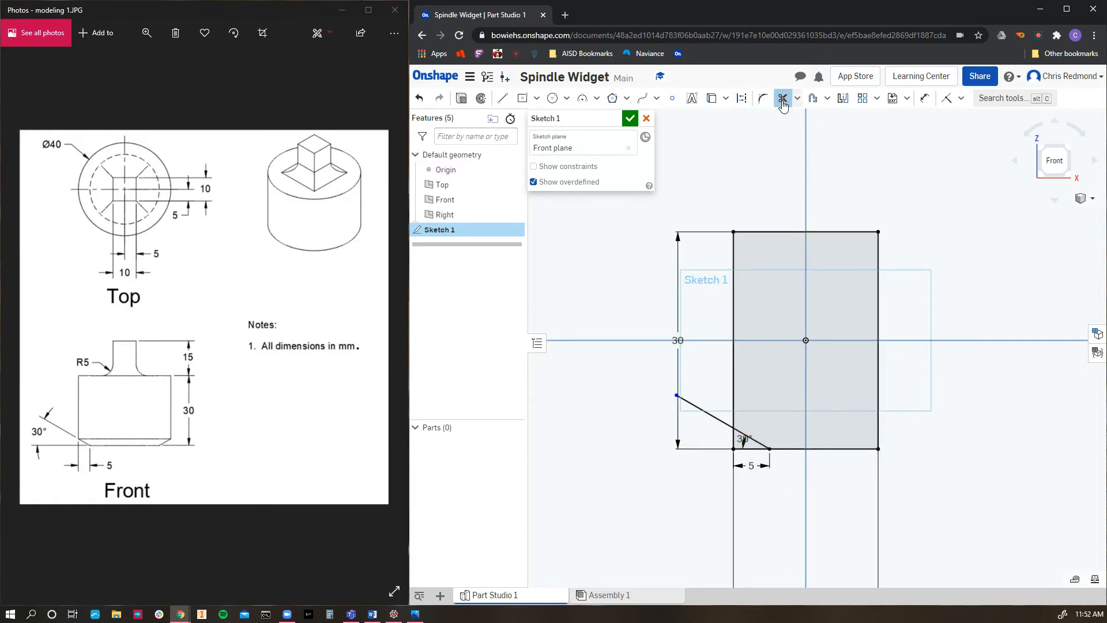
{"action": "left_click", "coordinate": [735, 436]}
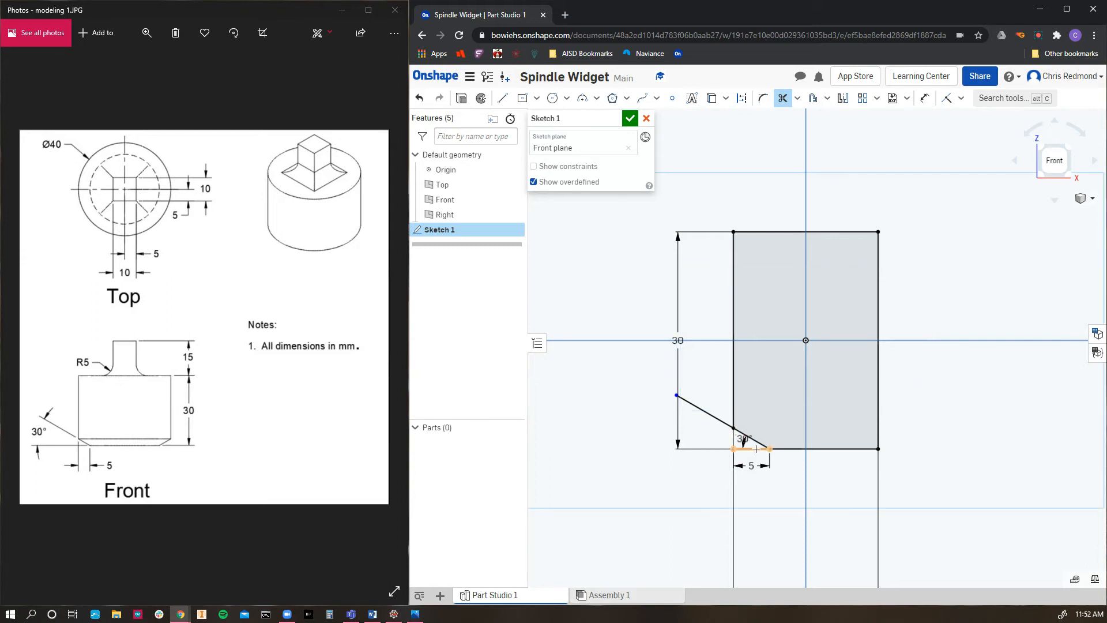
{"action": "left_click", "coordinate": [711, 415]}
{"action": "left_click", "coordinate": [630, 119]}
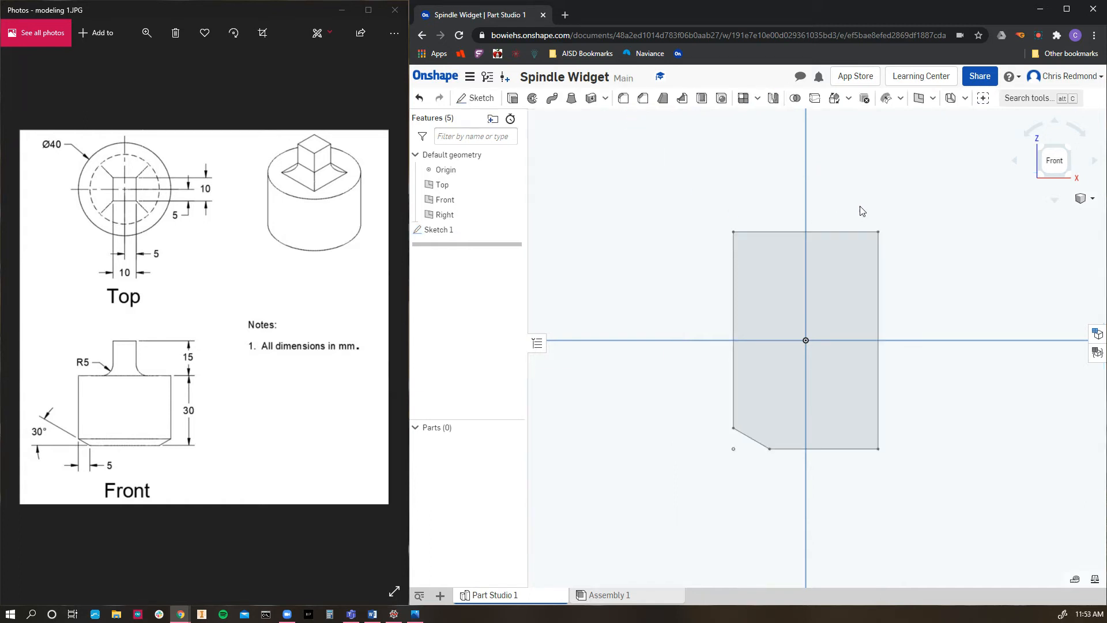
Revolve the chamfered profile a full turn into a new solid about its unchamfered vertical edge
{"action": "scroll", "coordinate": [992, 190], "scroll_direction": "down", "scroll_amount": 3}
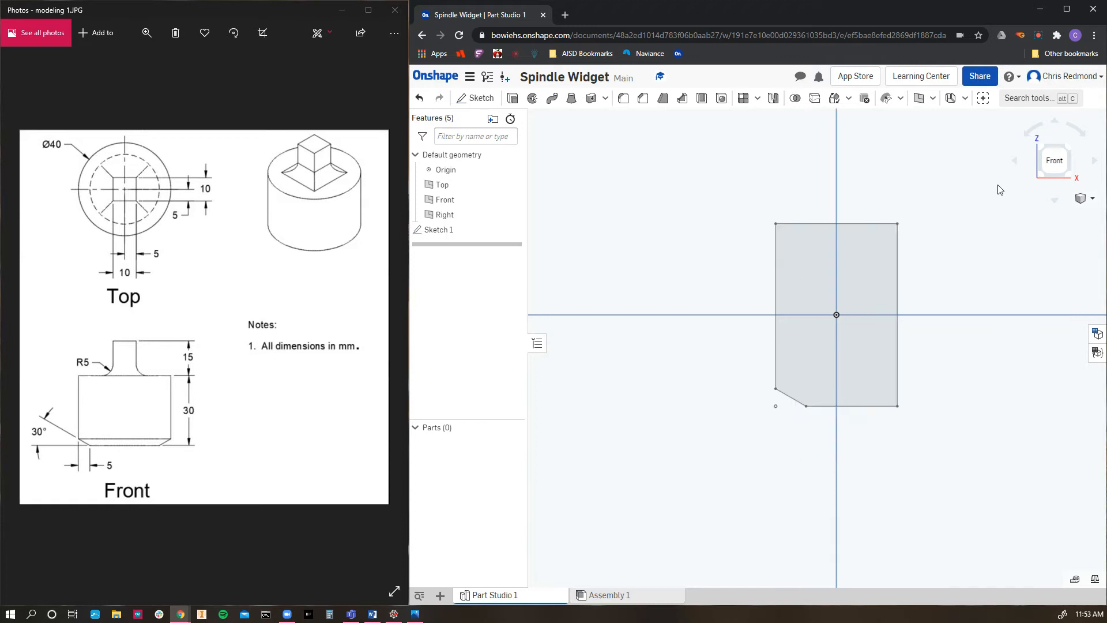
{"action": "scroll", "coordinate": [995, 187], "scroll_direction": "up", "scroll_amount": 2}
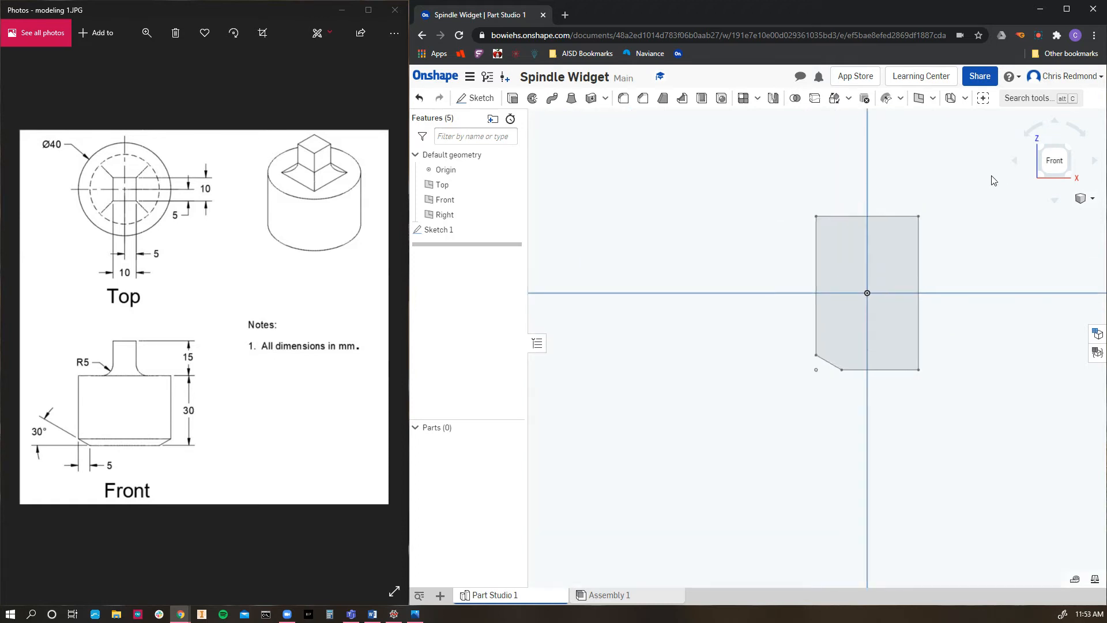
{"action": "left_click", "coordinate": [1041, 151]}
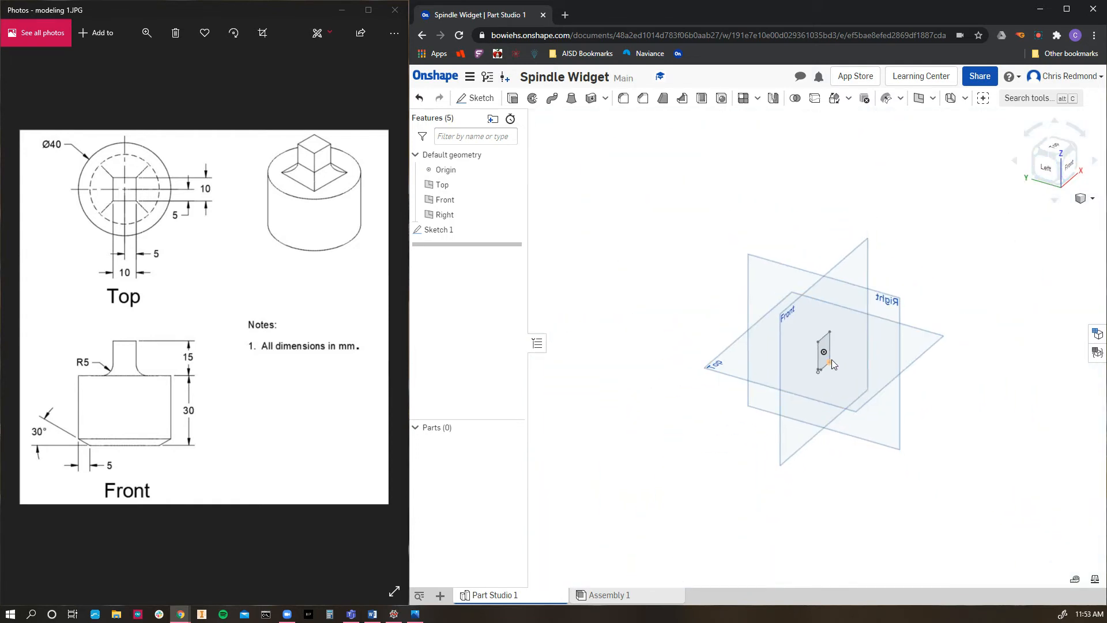
{"action": "scroll", "coordinate": [831, 359], "scroll_direction": "up", "scroll_amount": 2}
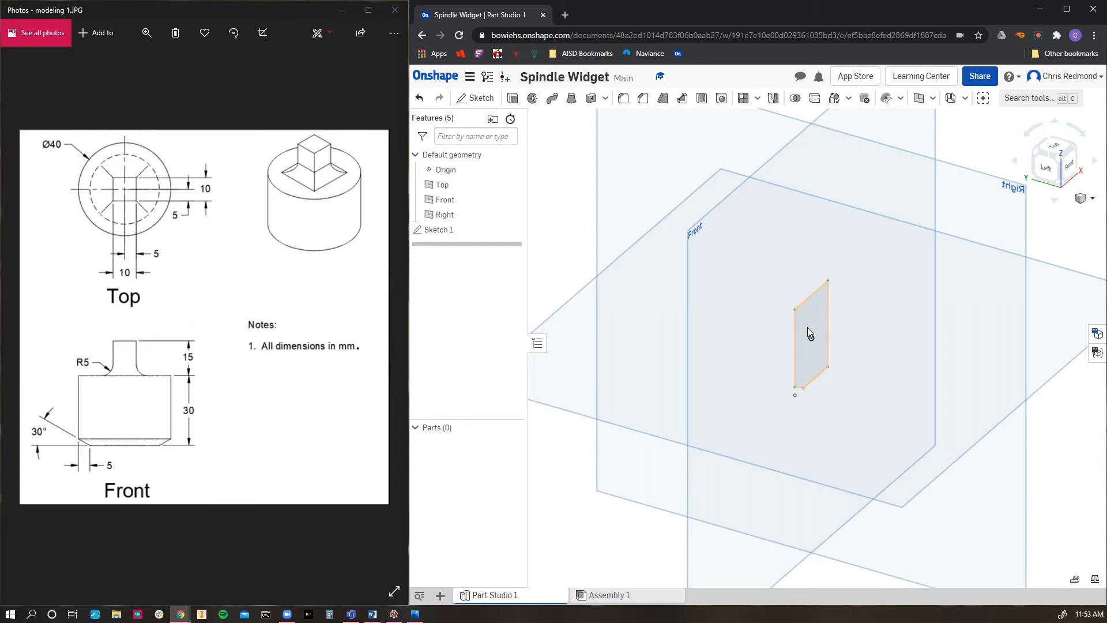
{"action": "left_click", "coordinate": [533, 99]}
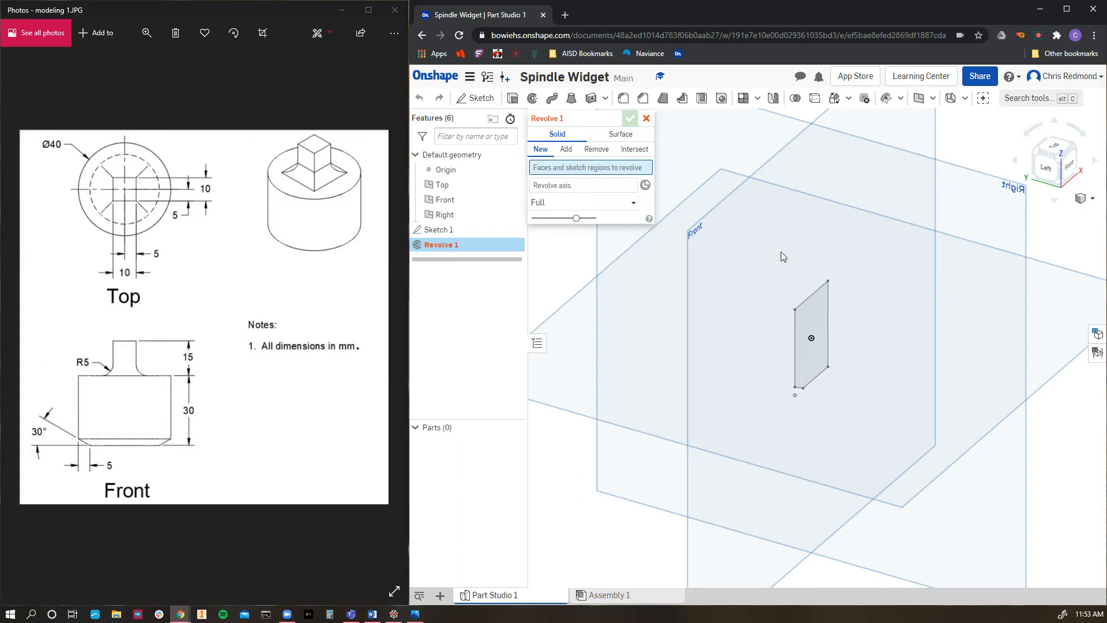
{"action": "left_click", "coordinate": [813, 317]}
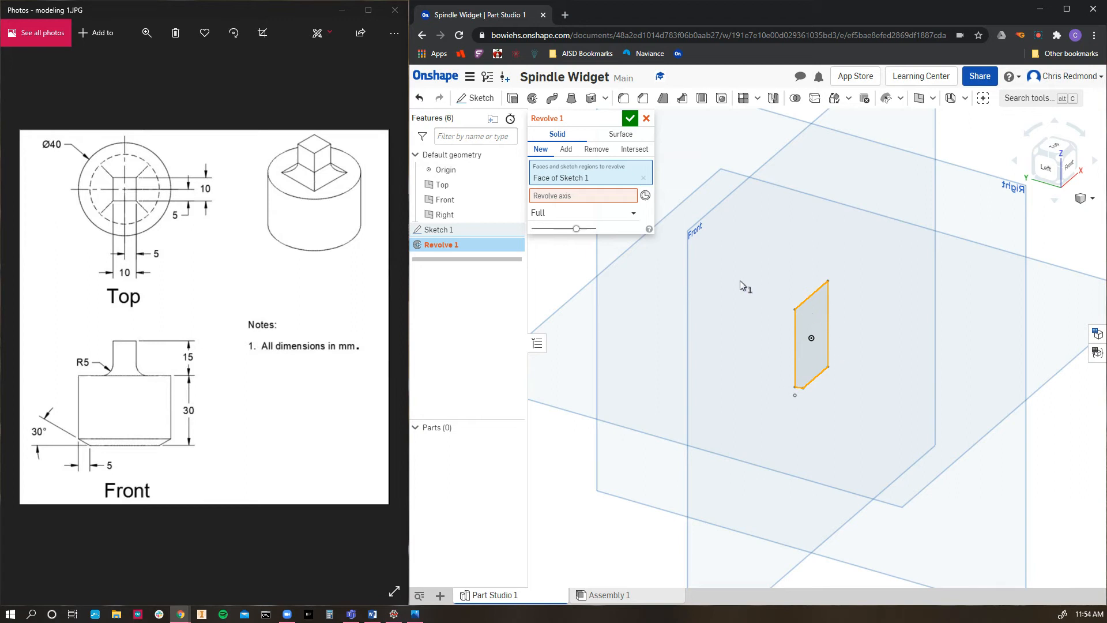
{"action": "left_click", "coordinate": [570, 197]}
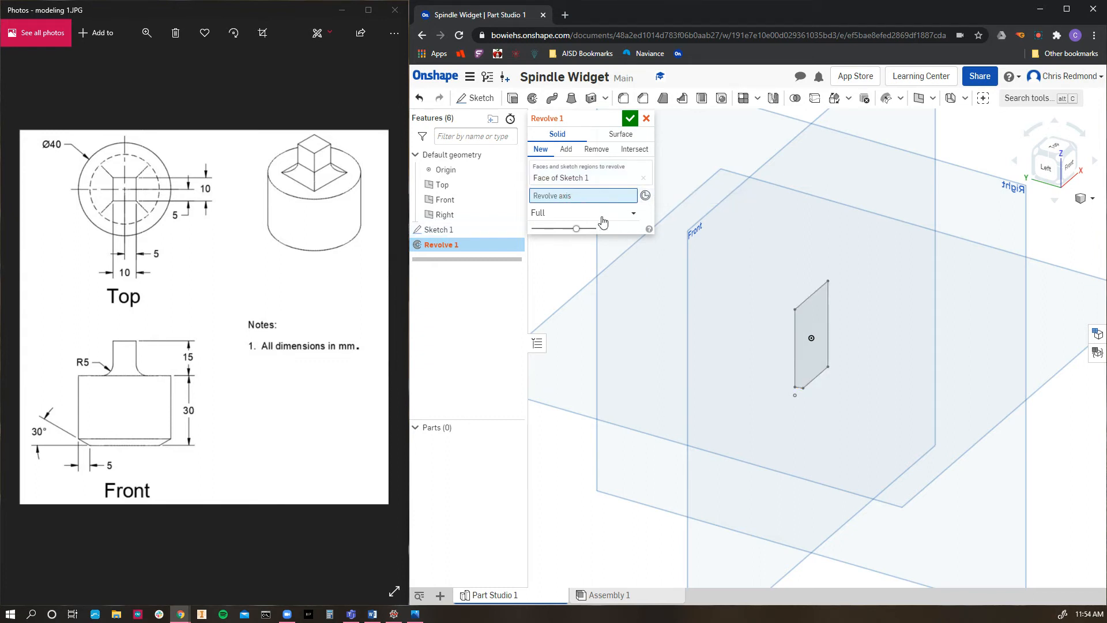
{"action": "left_click", "coordinate": [828, 309]}
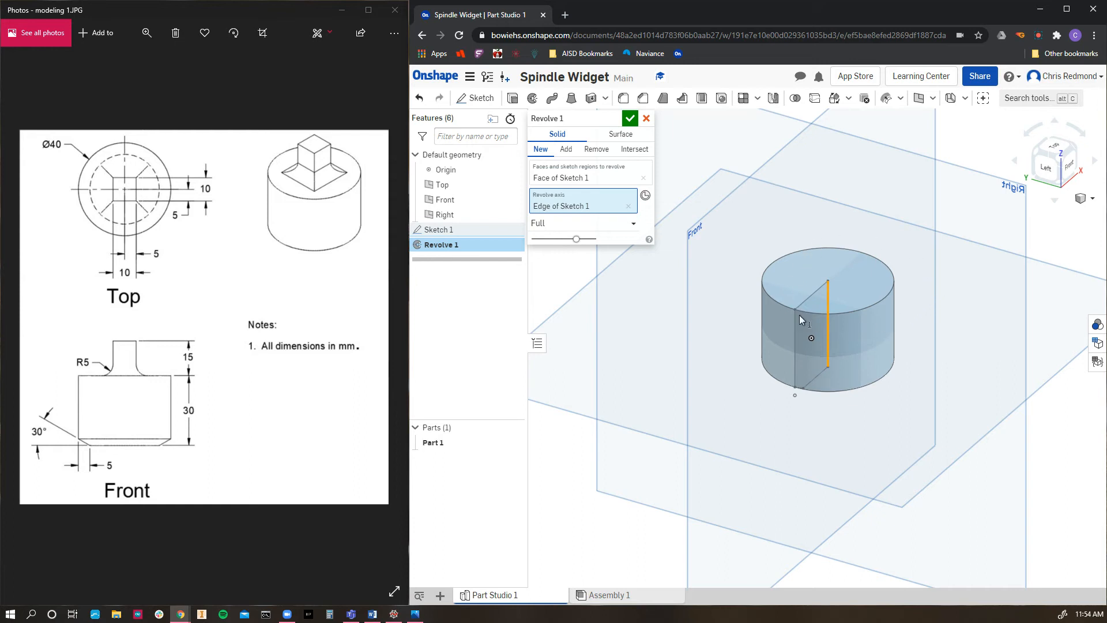
{"action": "left_click", "coordinate": [630, 120]}
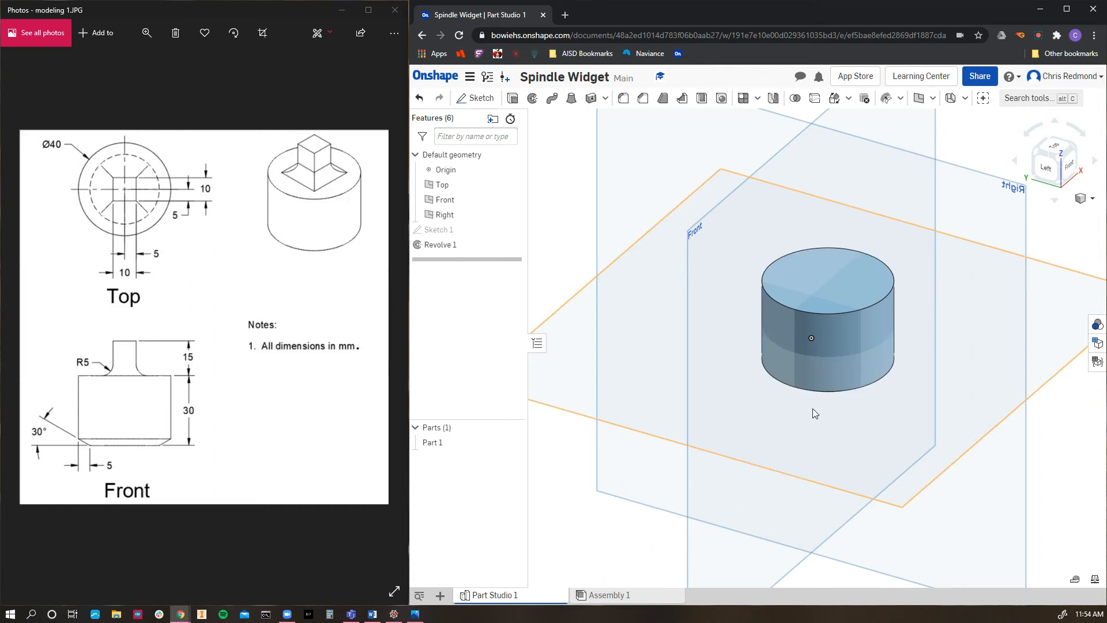
Start a sketch on the flat top face of the revolved cylinder and view it from the top
{"action": "right_click_drag", "start_coordinate": [832, 427], "coordinate": [874, 410]}
{"action": "left_click", "coordinate": [1037, 161]}
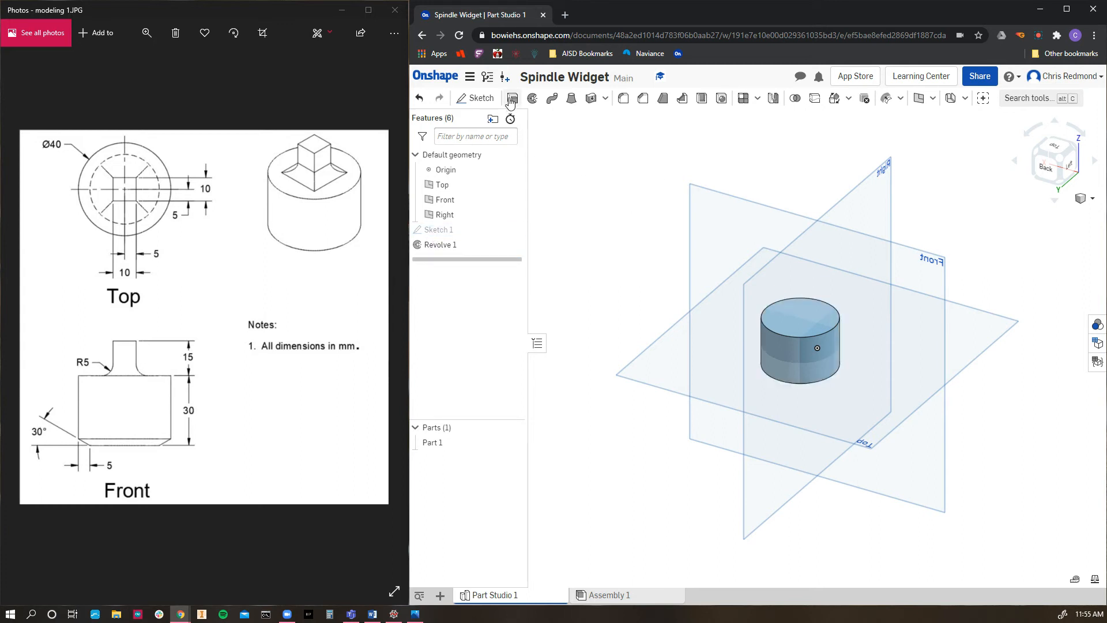
{"action": "left_click", "coordinate": [484, 99]}
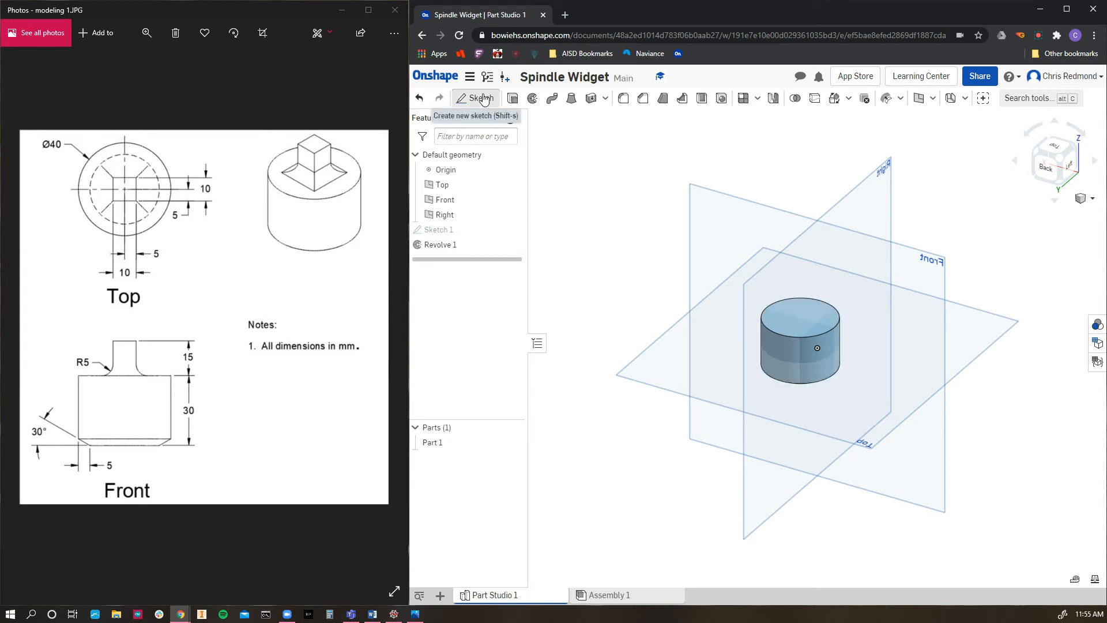
{"action": "left_click", "coordinate": [798, 318]}
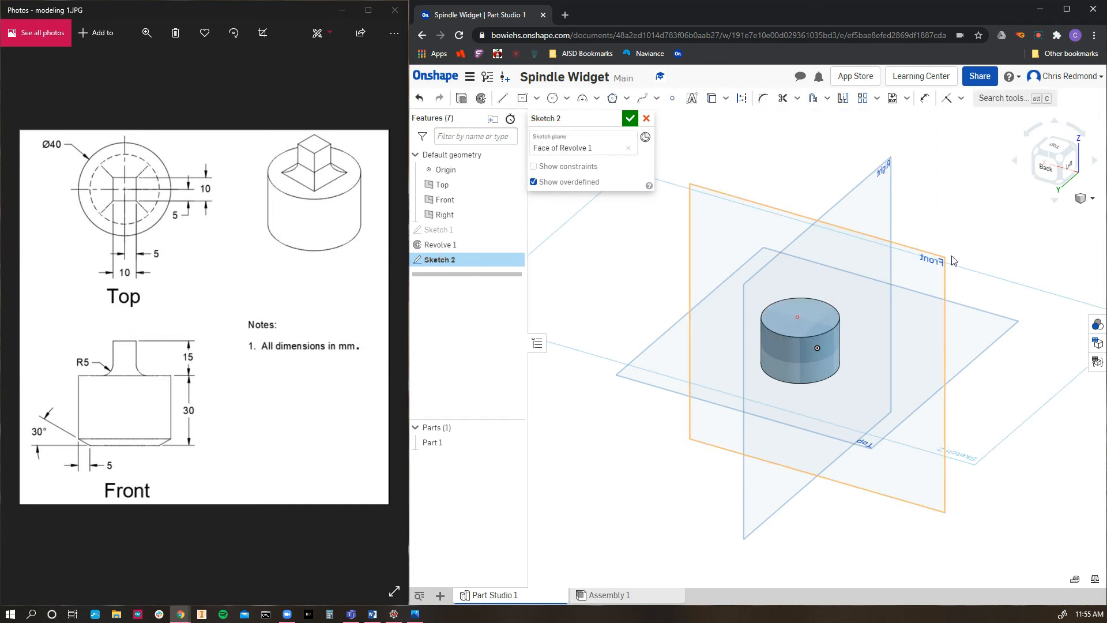
{"action": "left_click", "coordinate": [1055, 149]}
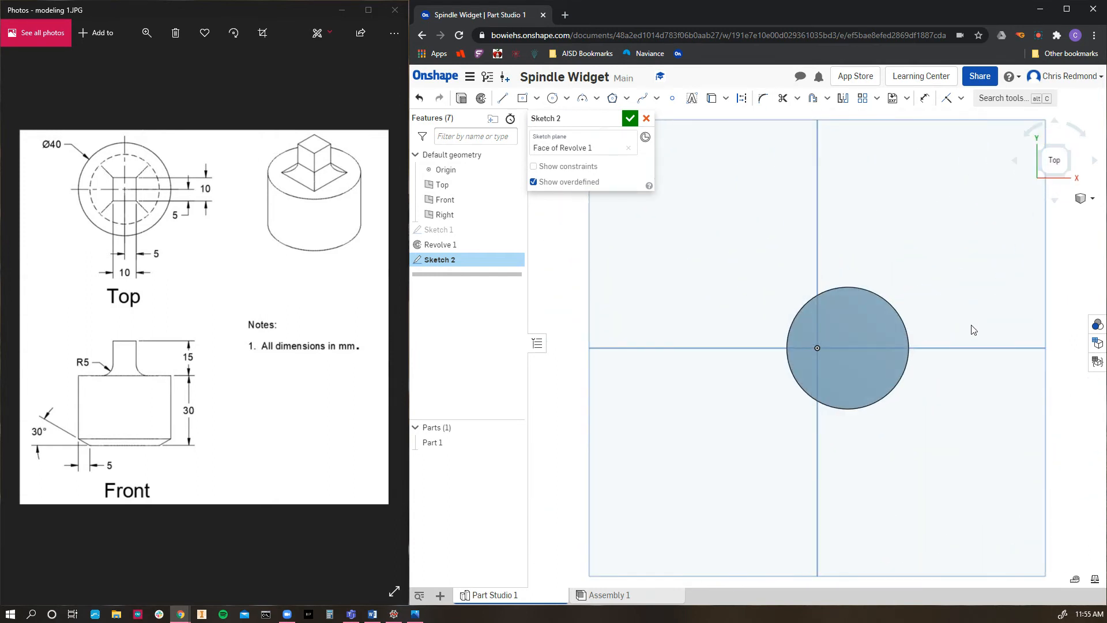
{"action": "scroll", "coordinate": [974, 323], "scroll_direction": "up", "scroll_amount": 1}
{"action": "middle_click_drag", "start_coordinate": [974, 323], "coordinate": [896, 340]}
{"action": "scroll", "coordinate": [721, 368], "scroll_direction": "down", "scroll_amount": 1}
{"action": "scroll", "coordinate": [721, 368], "scroll_direction": "up", "scroll_amount": 3}
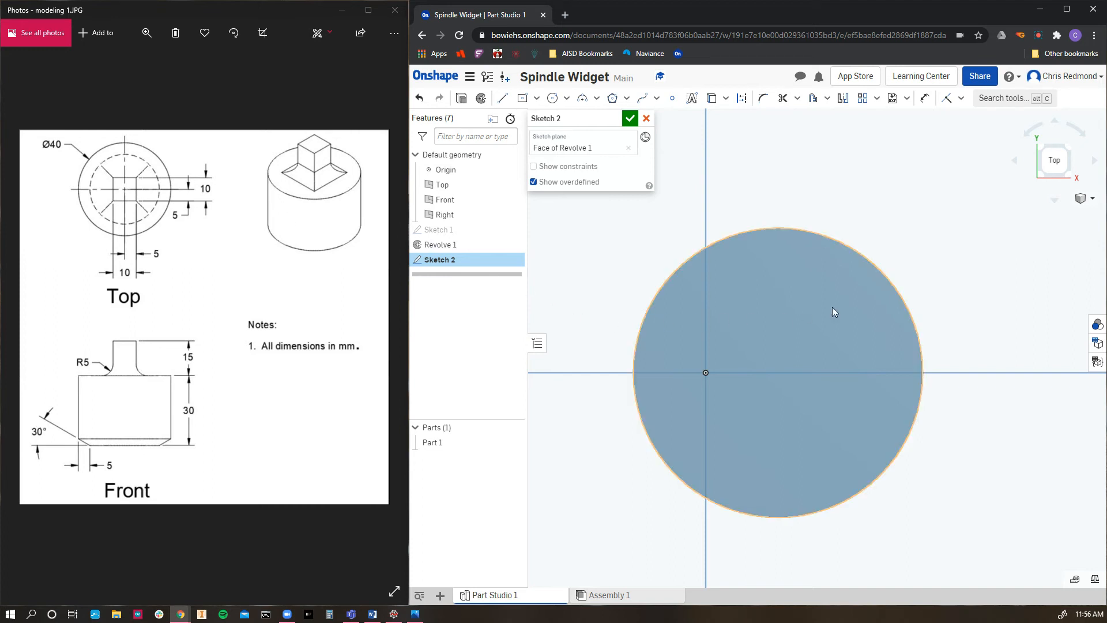
Sketch a corner rectangle 10 mm wide and 10 mm high near the middle of the circular face
{"action": "left_click", "coordinate": [537, 99]}
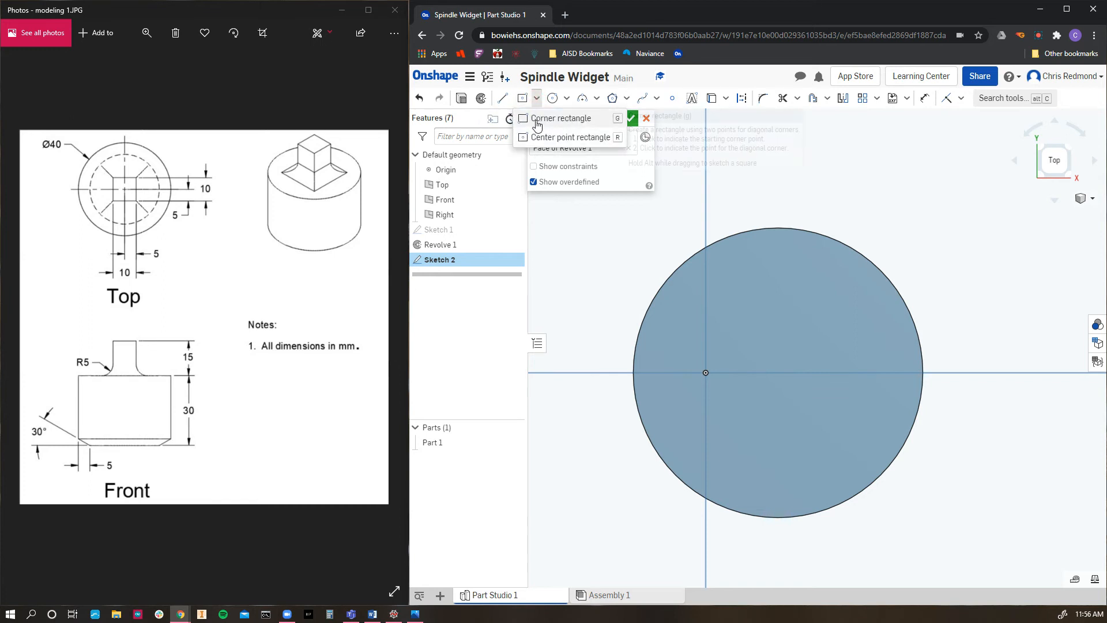
{"action": "left_click", "coordinate": [537, 118]}
{"action": "left_click", "coordinate": [754, 340]}
{"action": "left_click", "coordinate": [815, 404]}
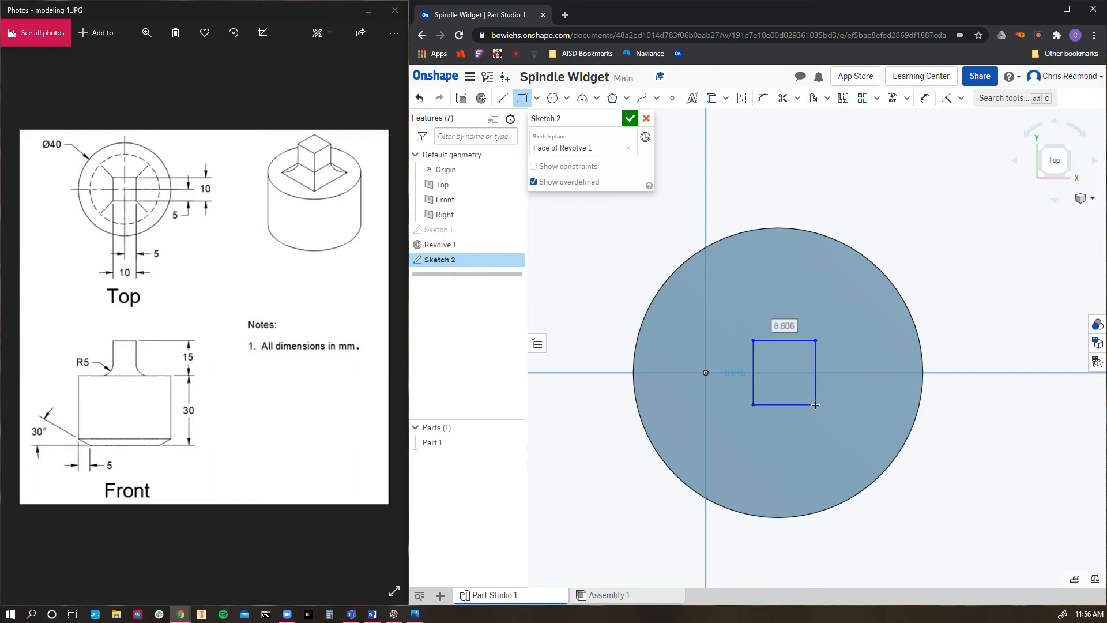
{"action": "type", "text": "10"}
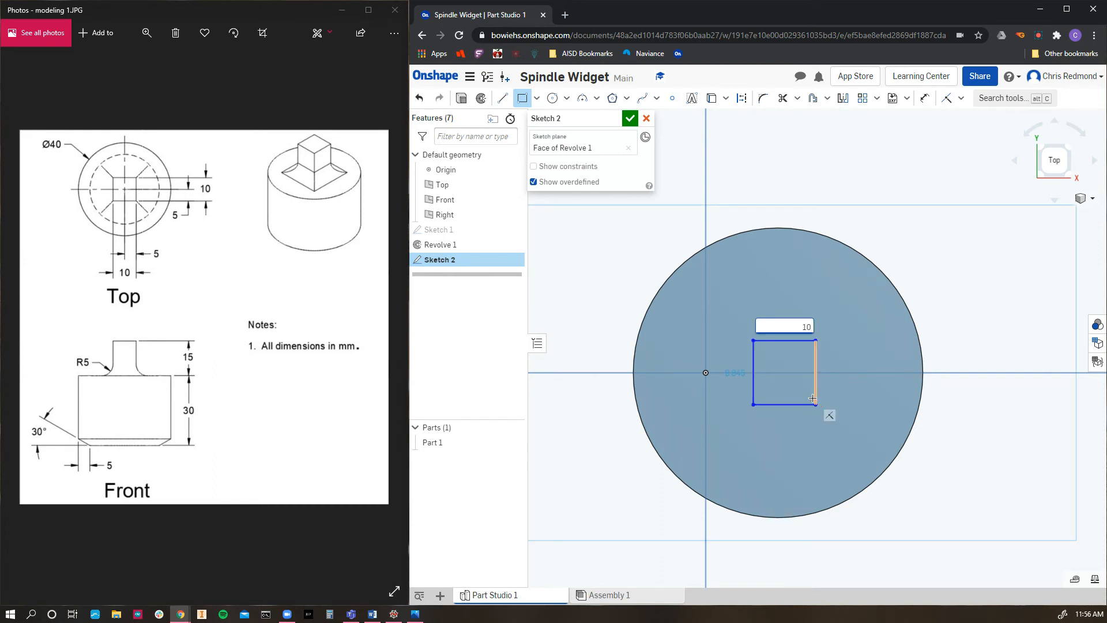
{"action": "key", "text": "Tab"}
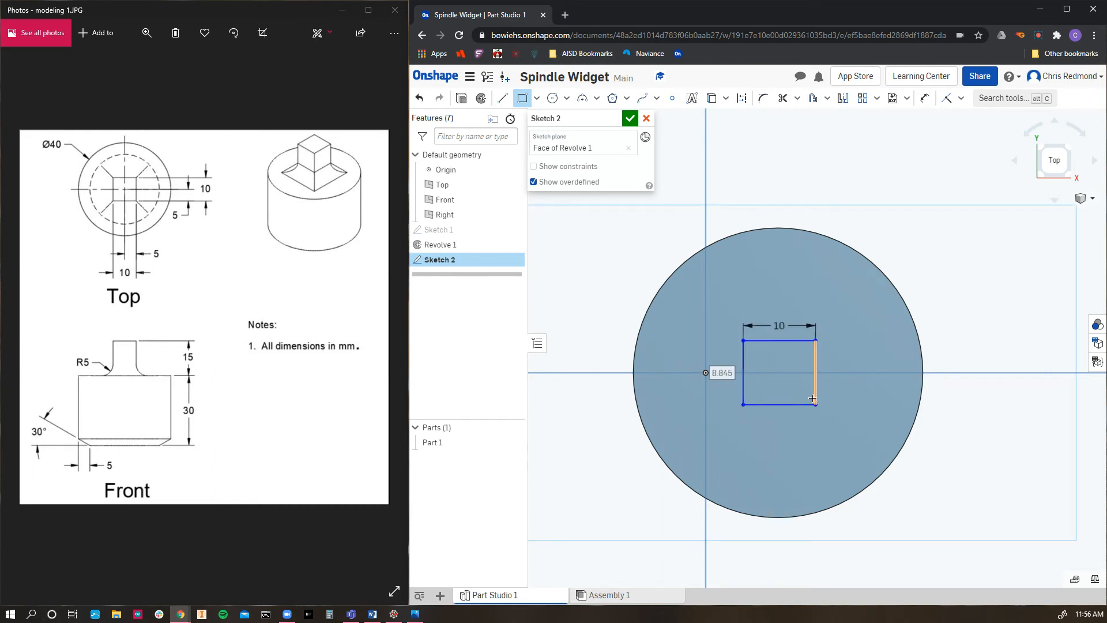
{"action": "type", "text": "1"}
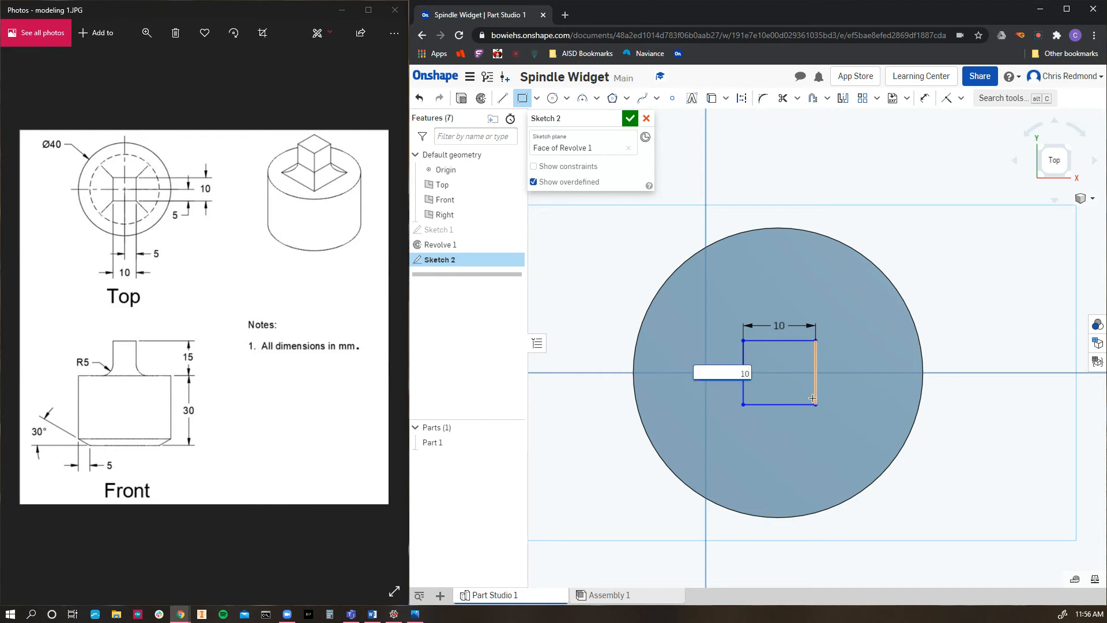
{"action": "type", "text": "0"}
{"action": "key", "text": "Return"}
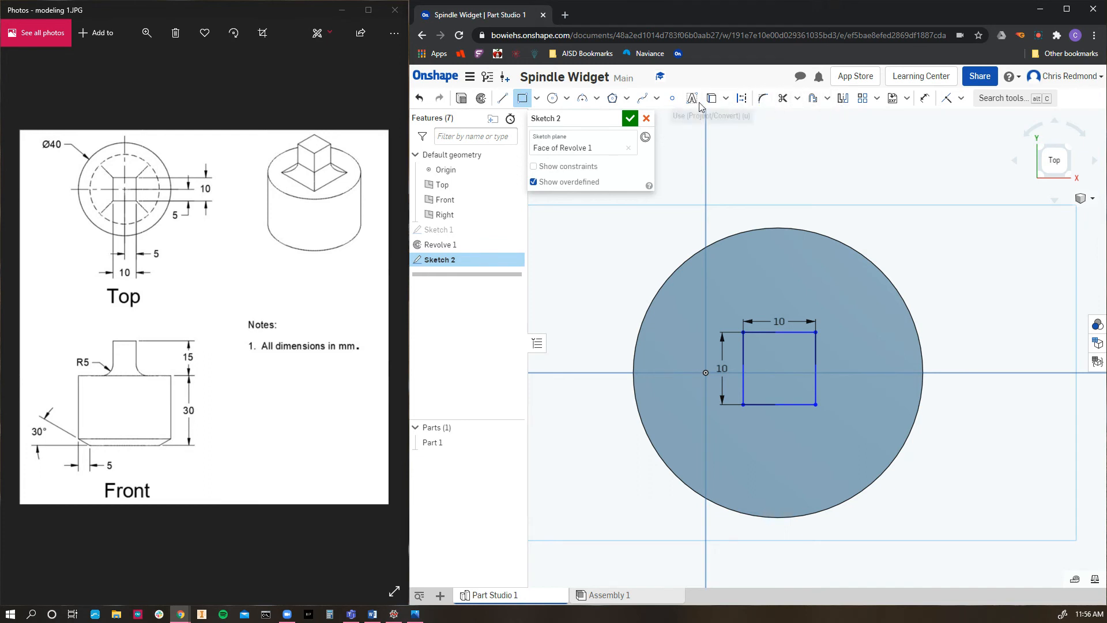
Dimension the distance from the square's bottom edge to the bottom of the circular edge as 15 mm
{"action": "left_click", "coordinate": [924, 100]}
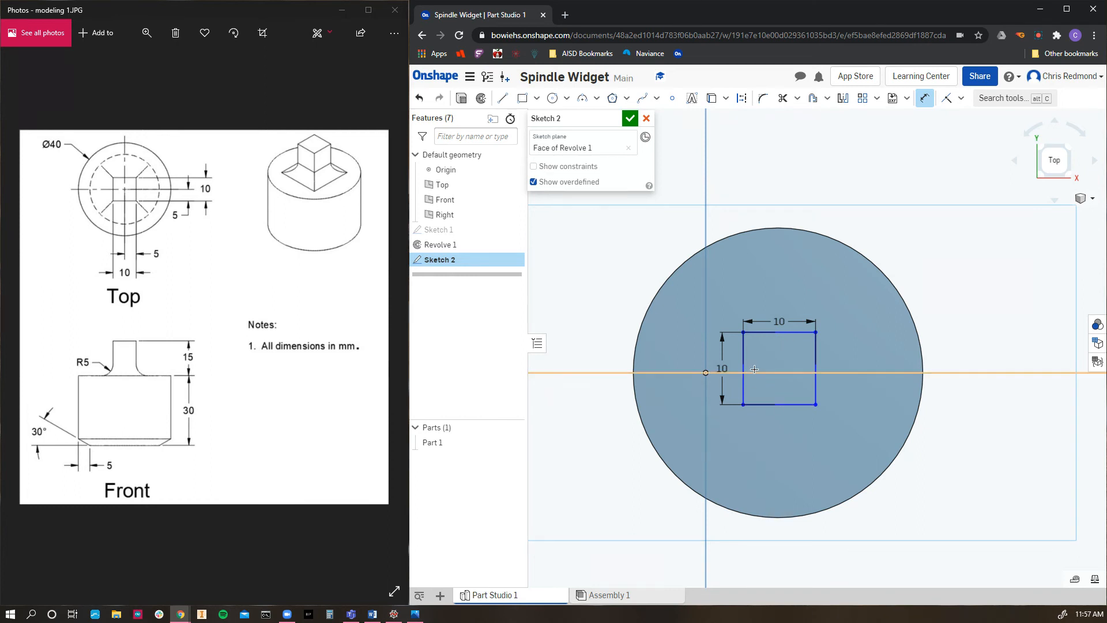
{"action": "left_click", "coordinate": [778, 405]}
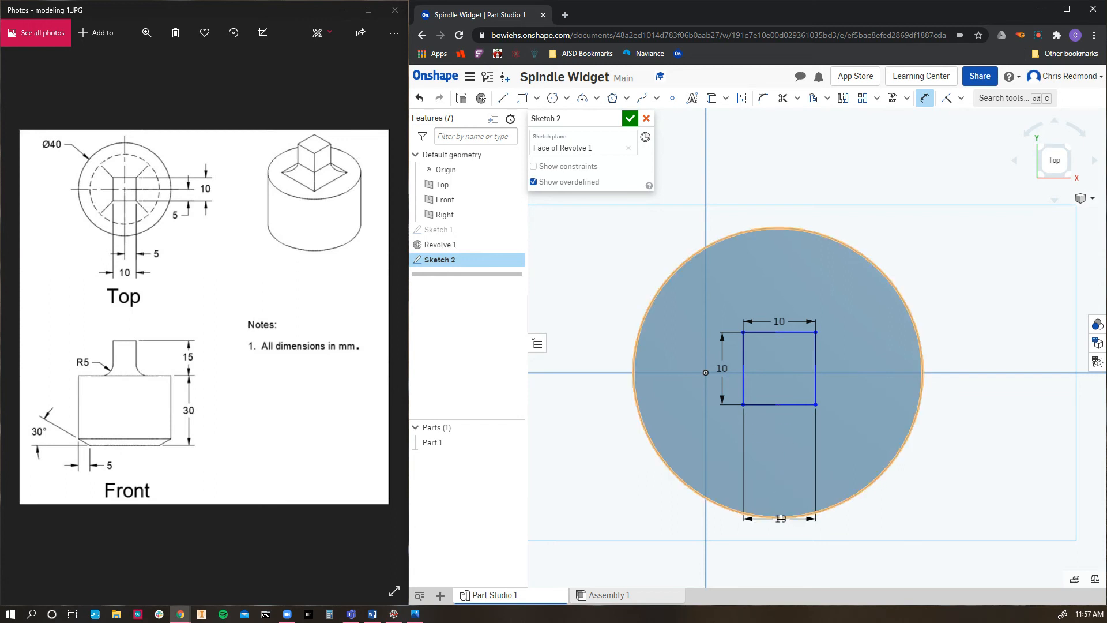
{"action": "left_click", "coordinate": [781, 519]}
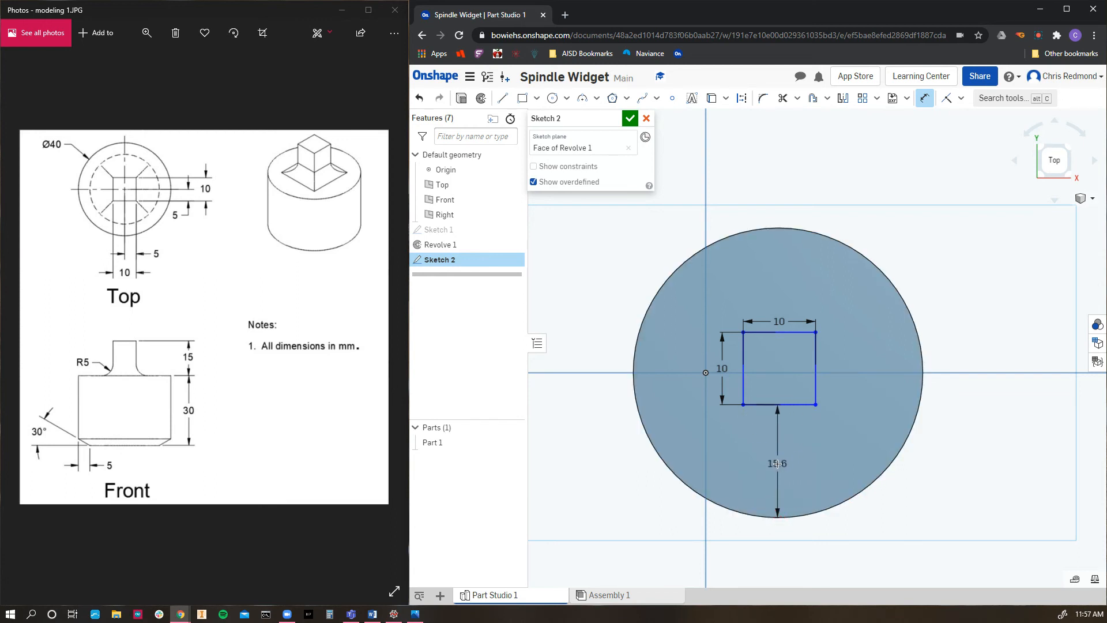
{"action": "left_click", "coordinate": [778, 463]}
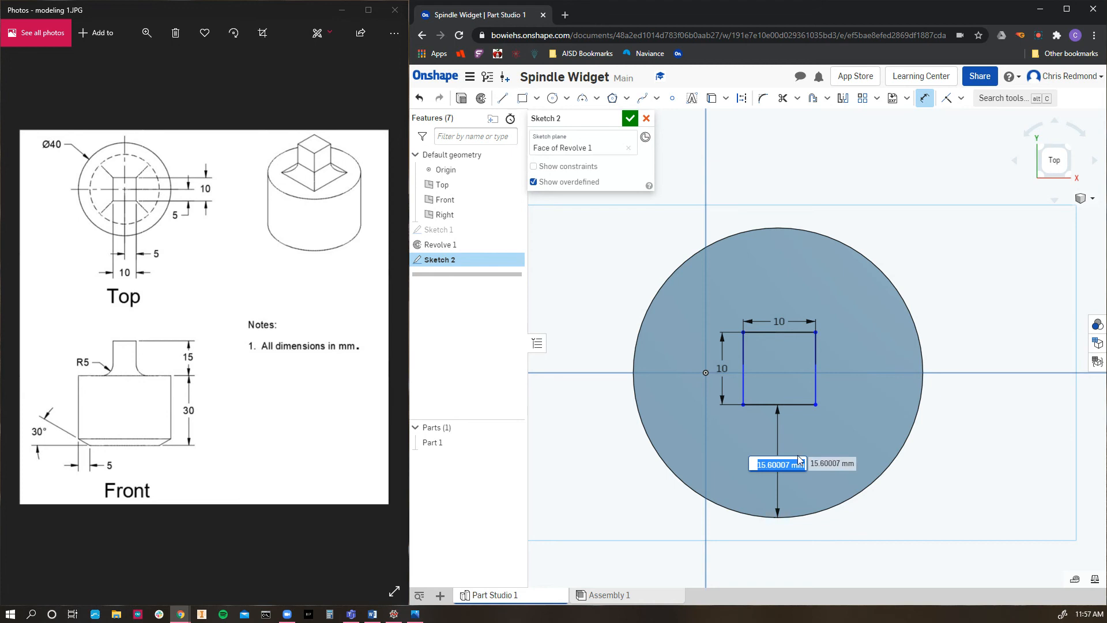
{"action": "type", "text": "15"}
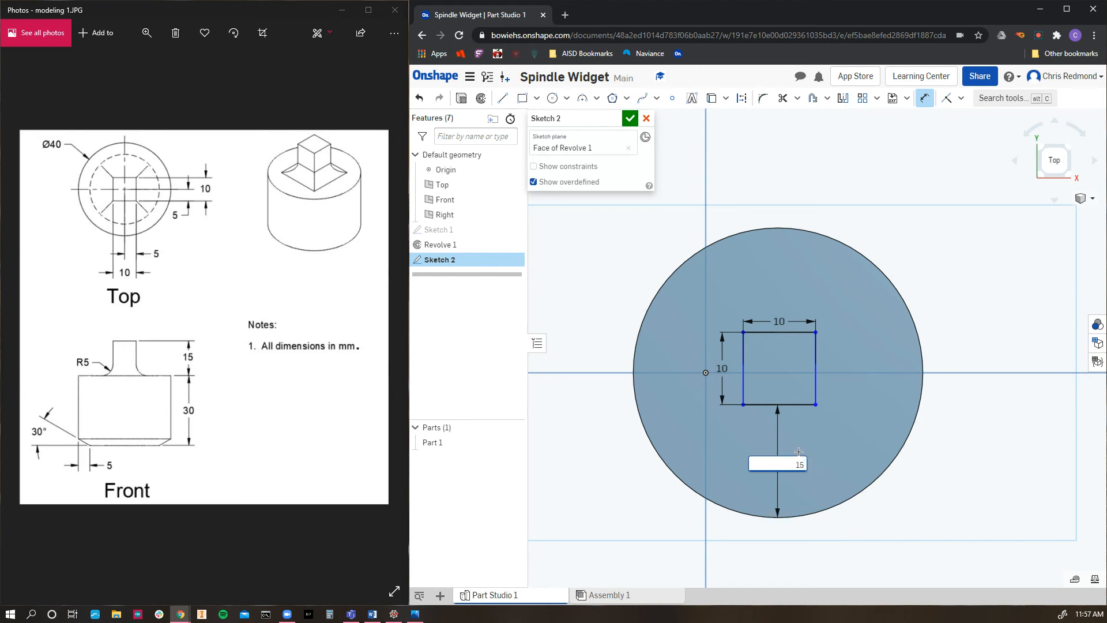
{"action": "key", "text": "Return"}
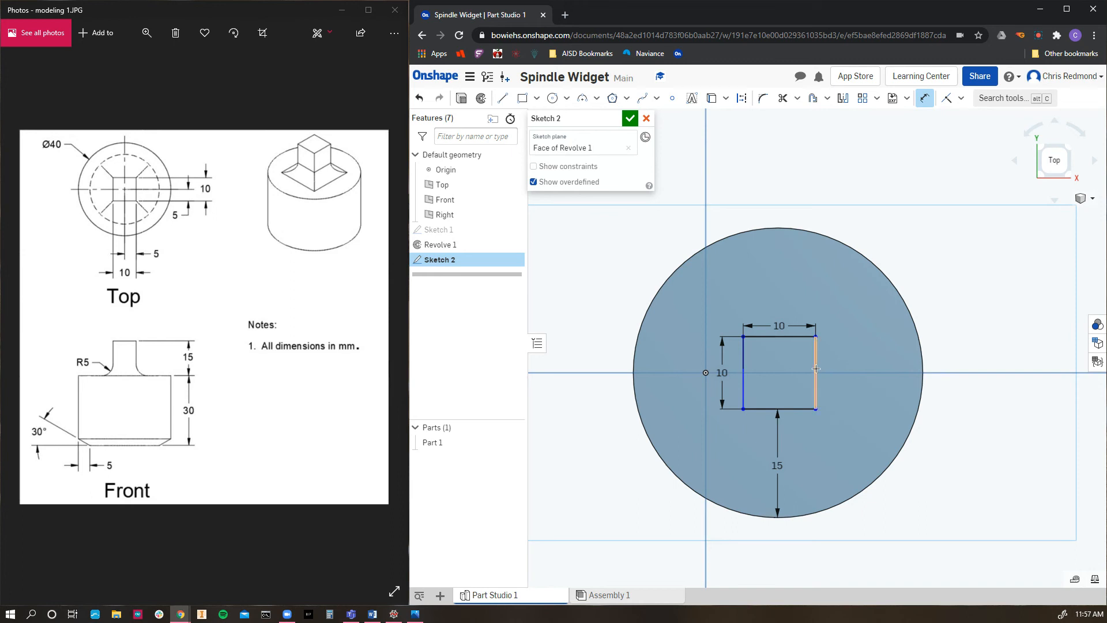
Dimension the distance from the square's right edge to the circular edge's right side as 15 mm and finish the sketch
{"action": "left_click", "coordinate": [922, 367]}
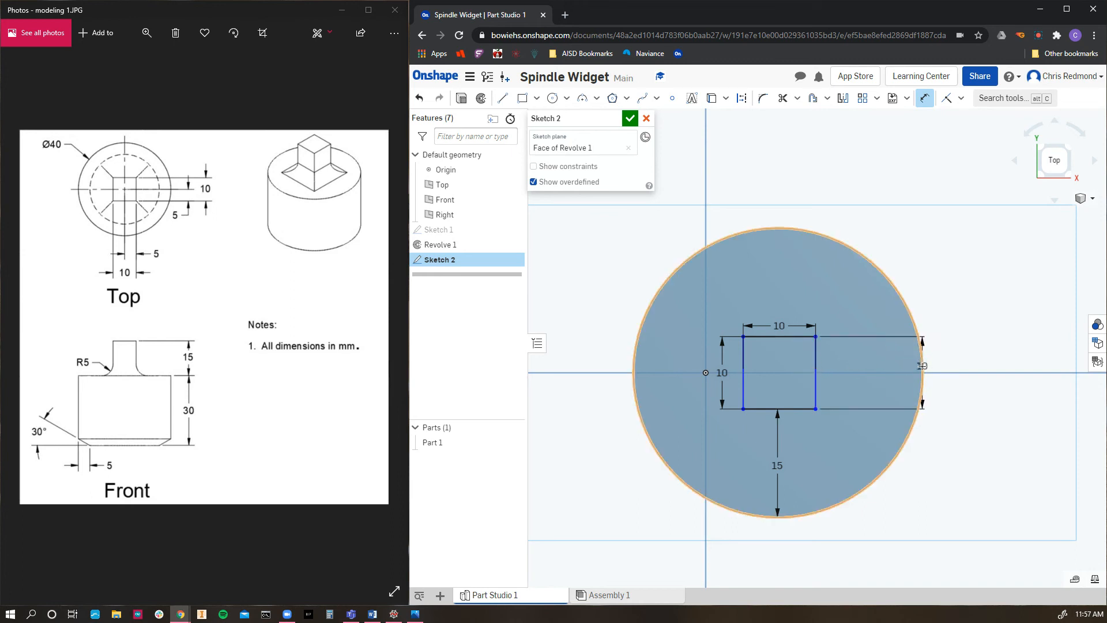
{"action": "left_click", "coordinate": [882, 173]}
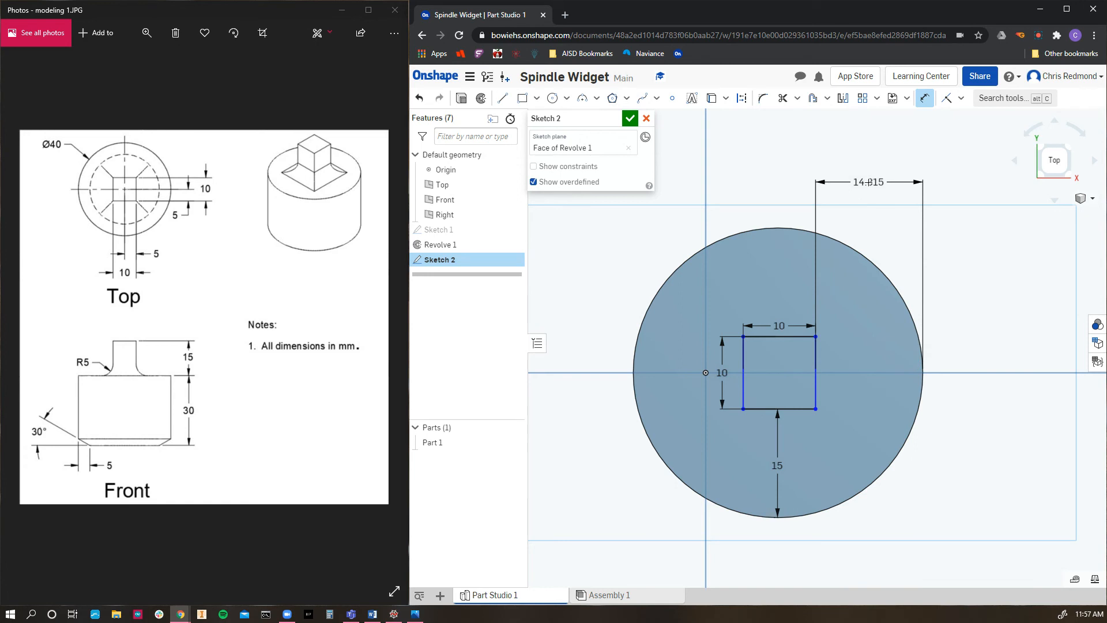
{"action": "type", "text": "15"}
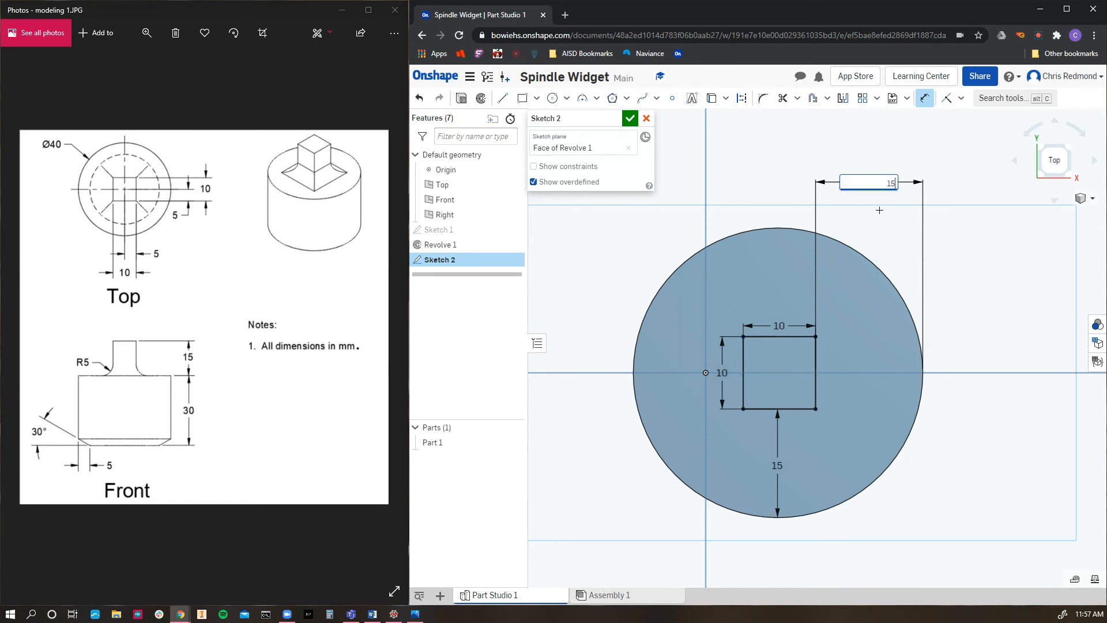
{"action": "key", "text": "Return"}
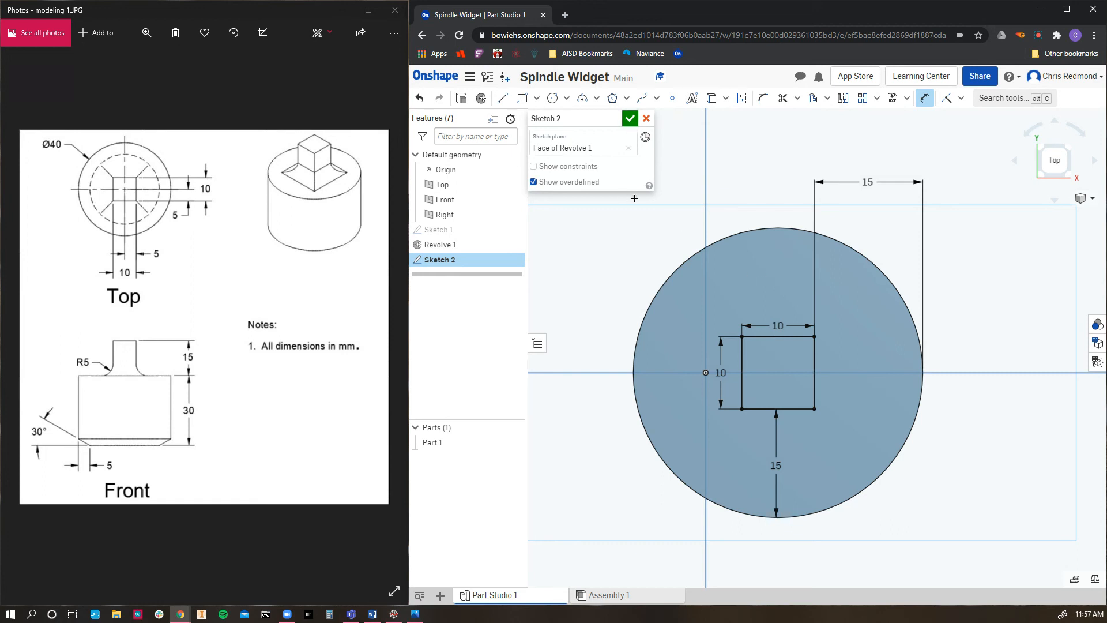
{"action": "left_click", "coordinate": [630, 119]}
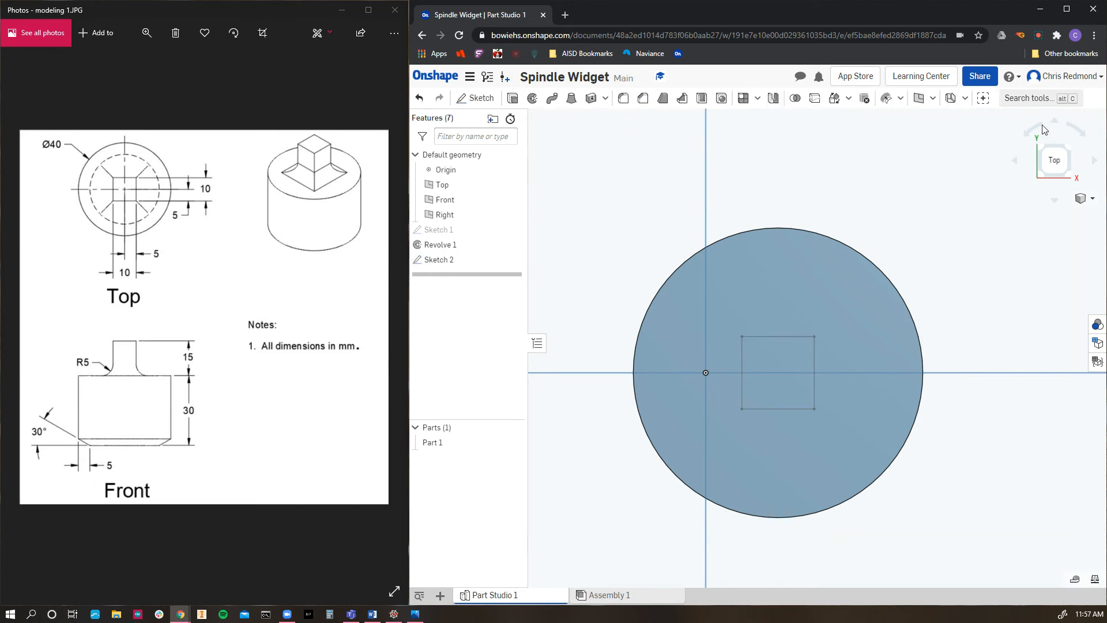
Extrude the 10 mm square upward 15 mm as a blind extrusion added to the revolved cylinder
{"action": "left_click", "coordinate": [1042, 152]}
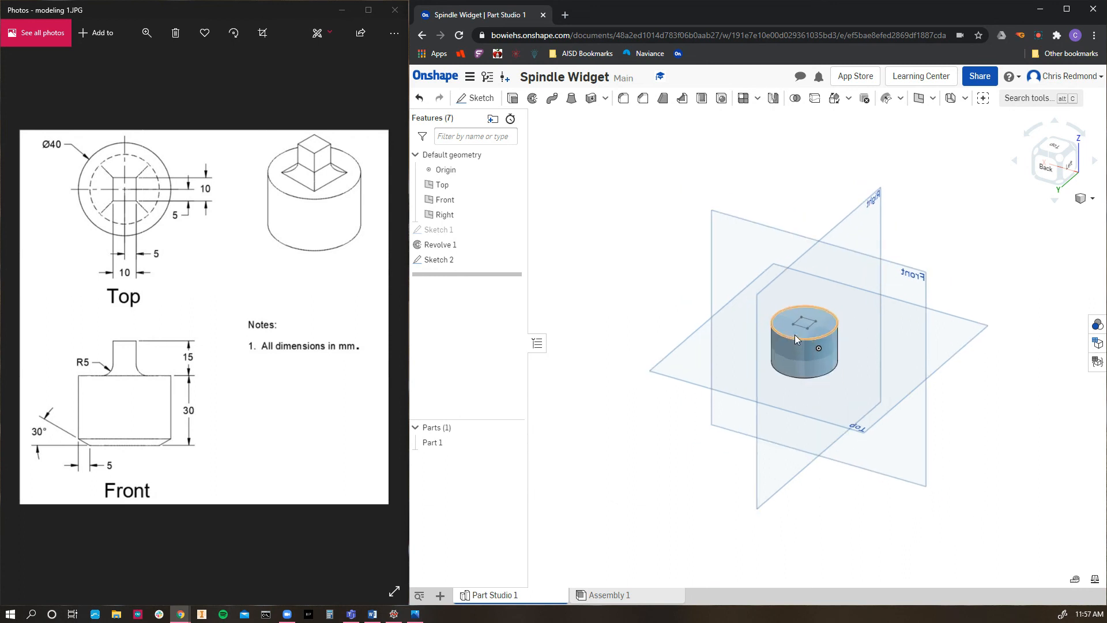
{"action": "scroll", "coordinate": [796, 334], "scroll_direction": "up", "scroll_amount": 4}
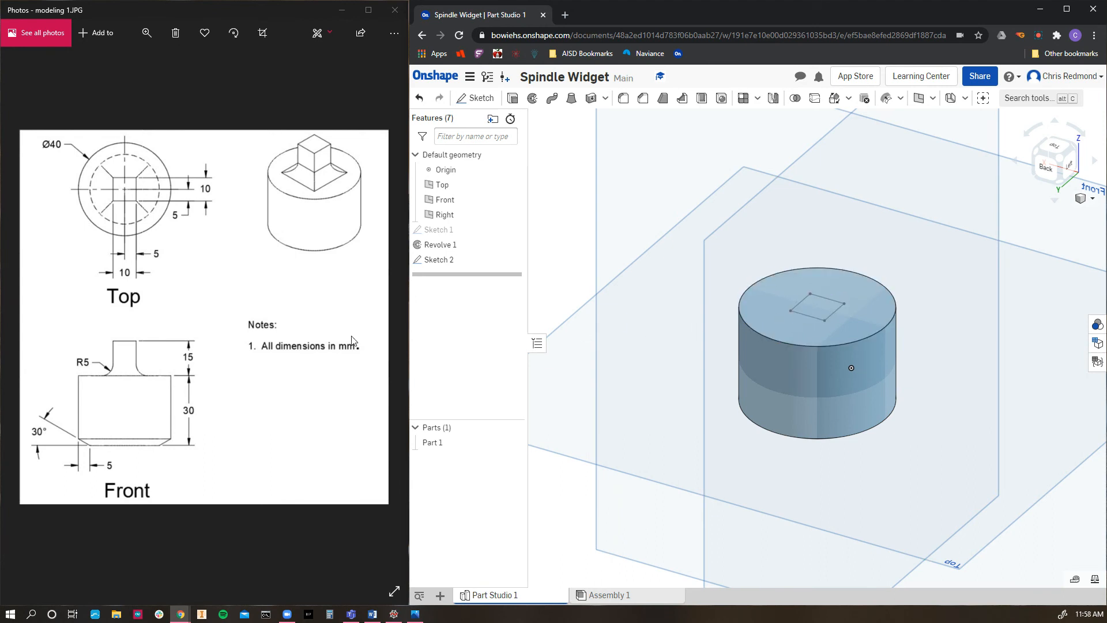
{"action": "left_click", "coordinate": [513, 99]}
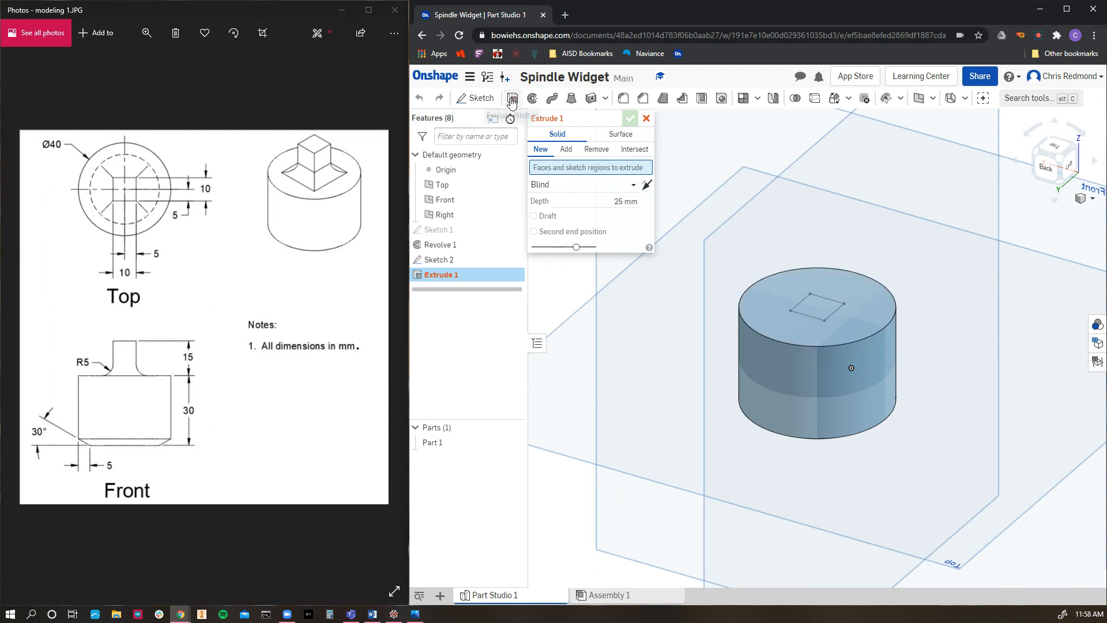
{"action": "left_click", "coordinate": [818, 313]}
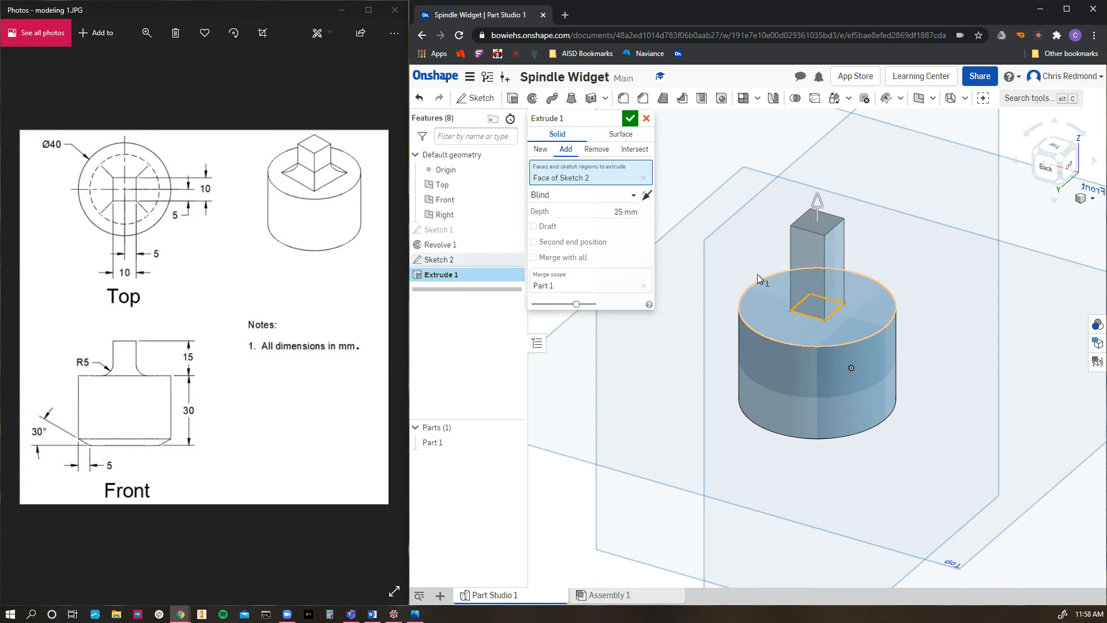
{"action": "left_click", "coordinate": [631, 209]}
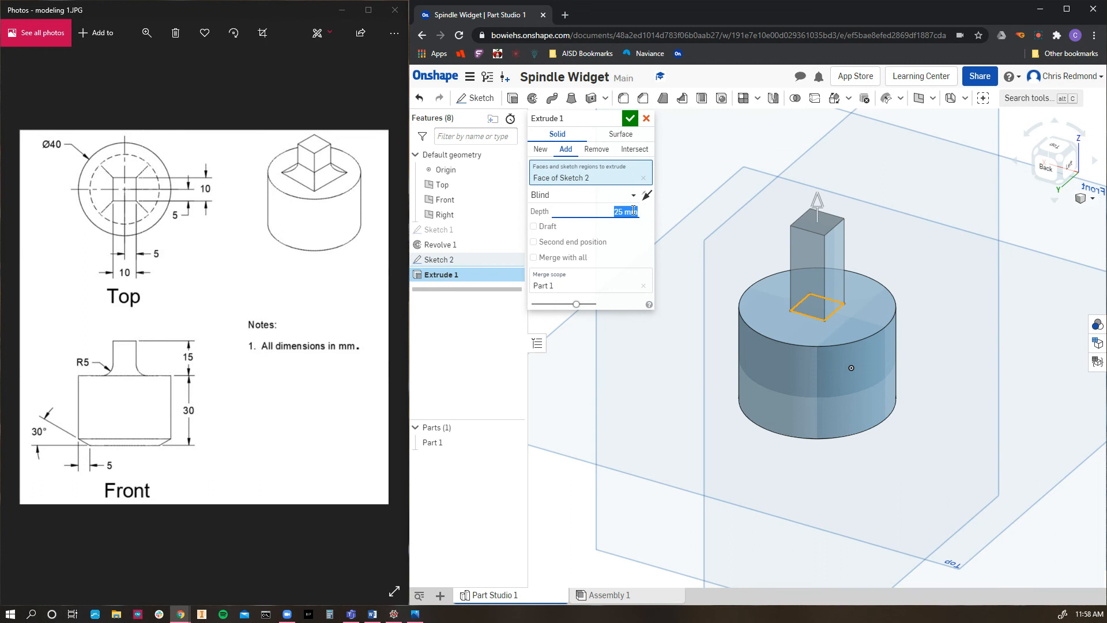
{"action": "type", "text": "15"}
{"action": "key", "text": "Return"}
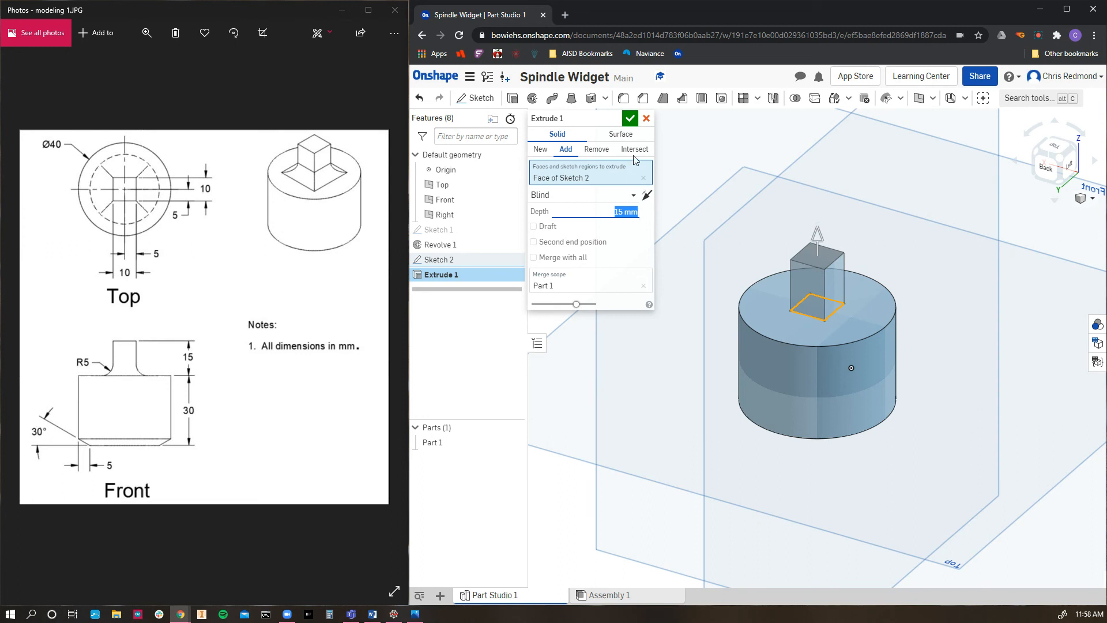
{"action": "left_click", "coordinate": [631, 119]}
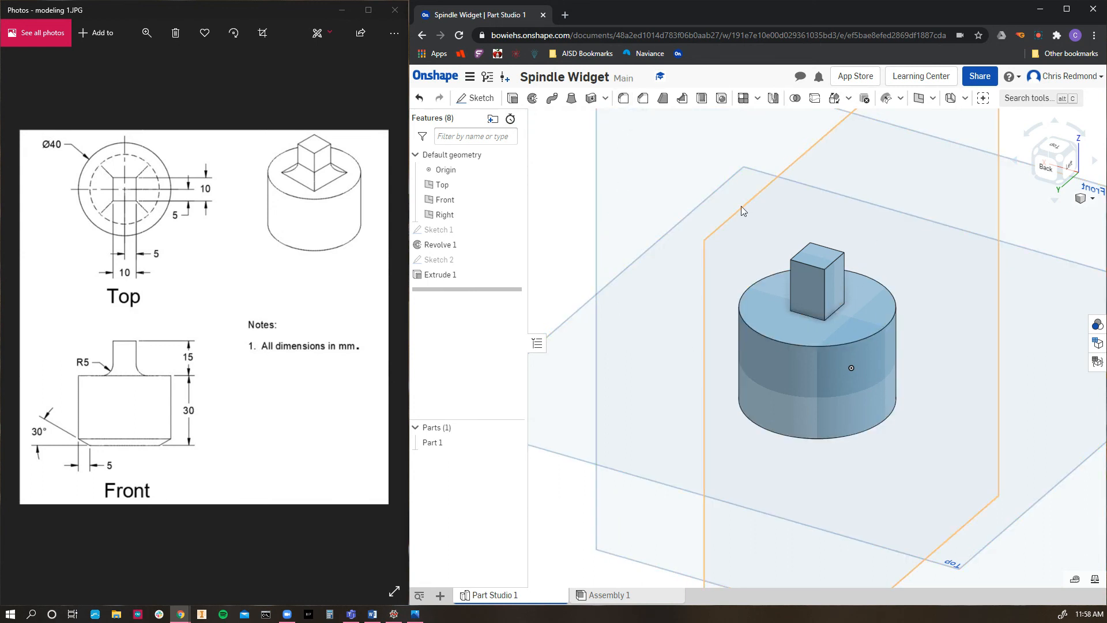
Start a circular fillet of 5 mm radius on the four edges where the square post meets the cylinder's top face
{"action": "left_click", "coordinate": [622, 102]}
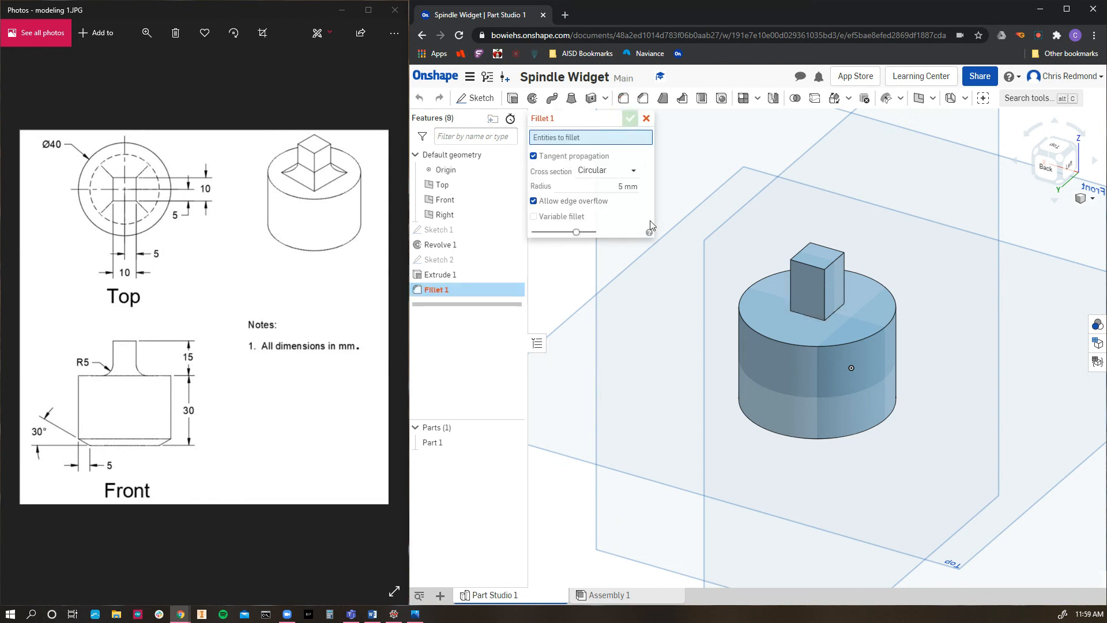
{"action": "scroll", "coordinate": [808, 320], "scroll_direction": "down", "scroll_amount": 2}
{"action": "scroll", "coordinate": [808, 306], "scroll_direction": "up", "scroll_amount": 4}
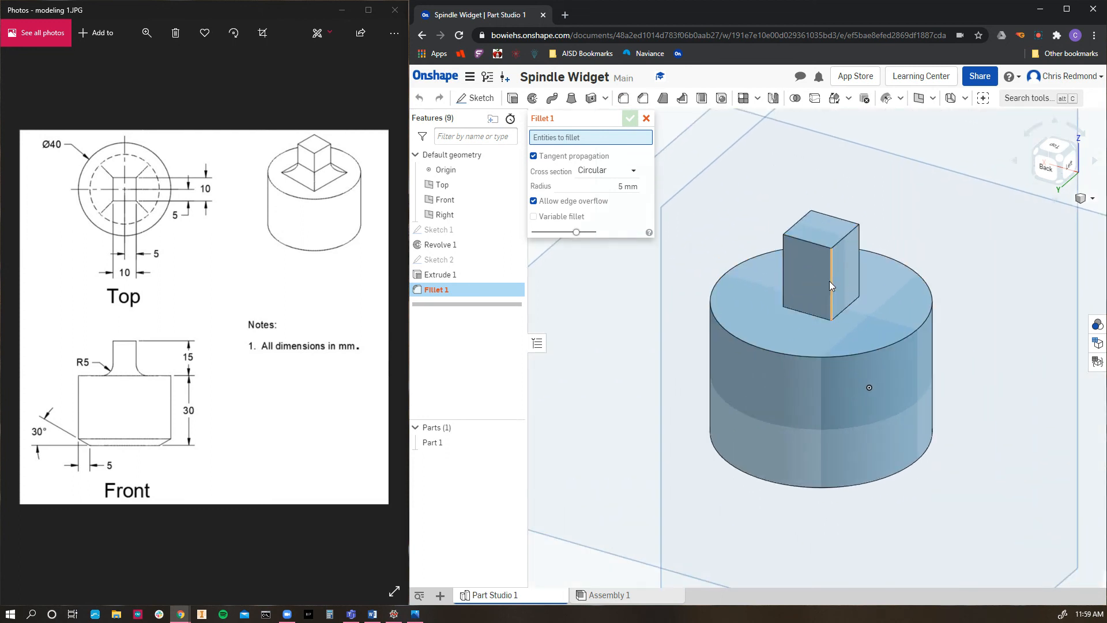
{"action": "left_click", "coordinate": [802, 311]}
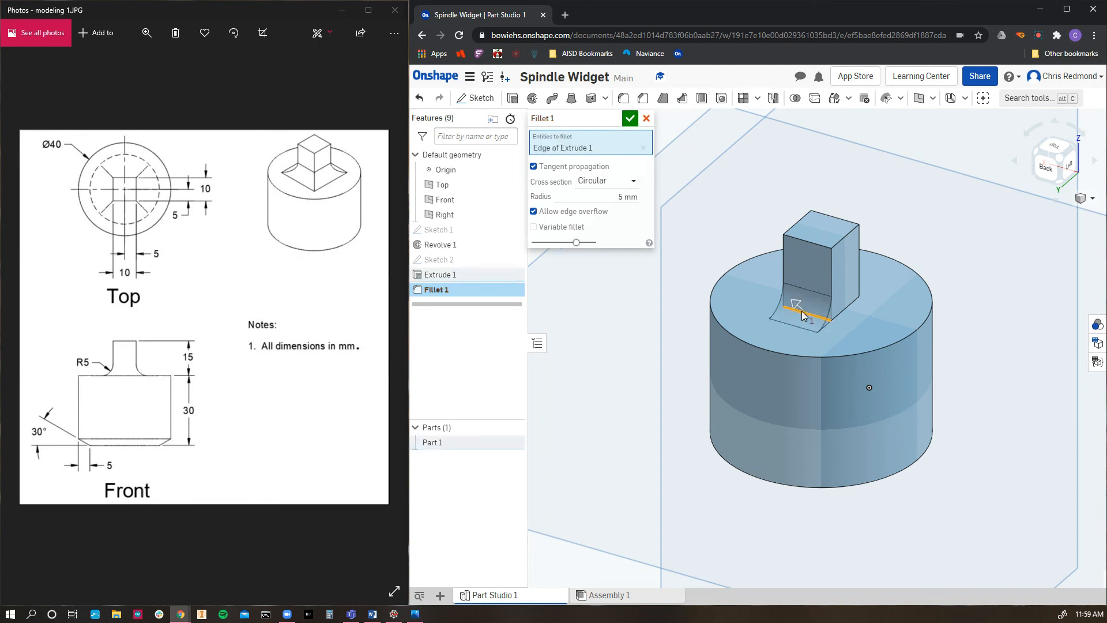
{"action": "left_click", "coordinate": [844, 312]}
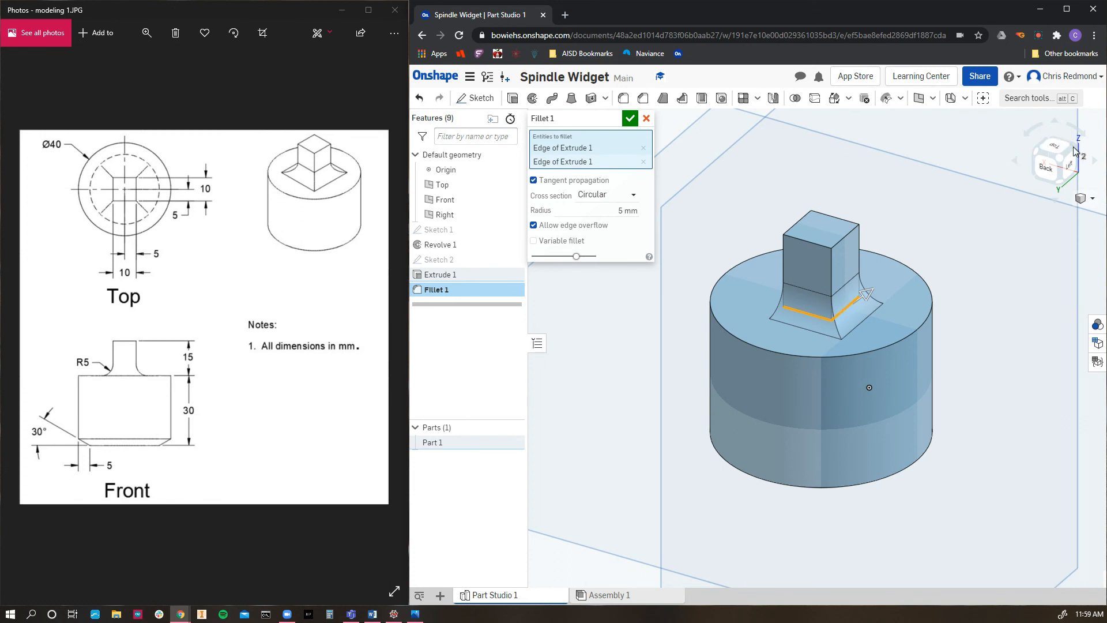
{"action": "left_click", "coordinate": [1038, 153]}
{"action": "left_click", "coordinate": [1037, 151]}
{"action": "scroll", "coordinate": [839, 341], "scroll_direction": "up", "scroll_amount": 5}
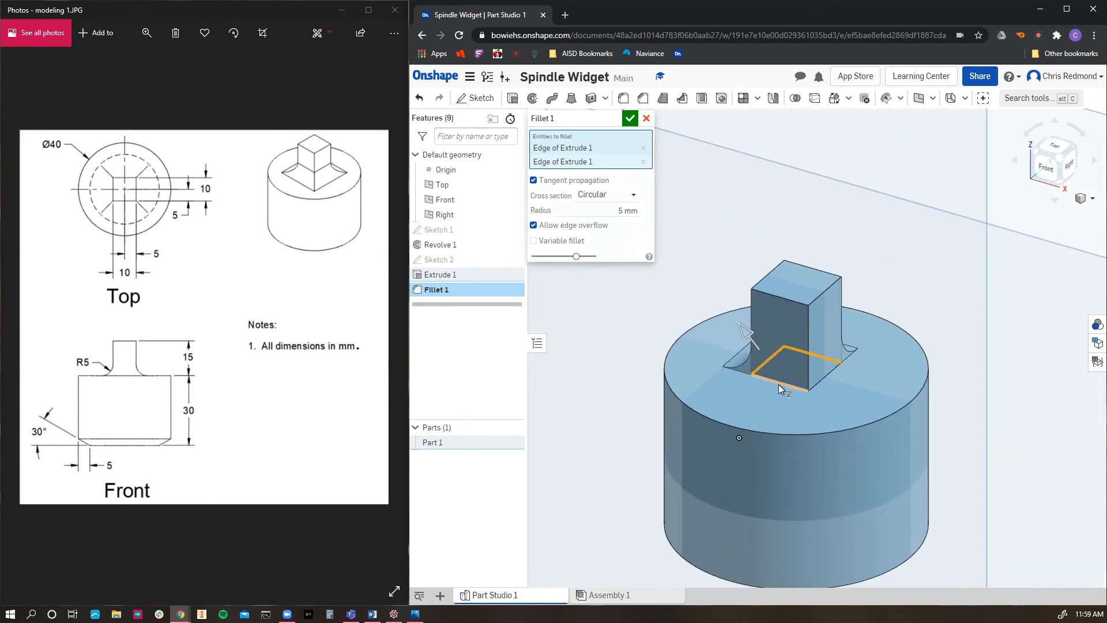
{"action": "left_click", "coordinate": [779, 384]}
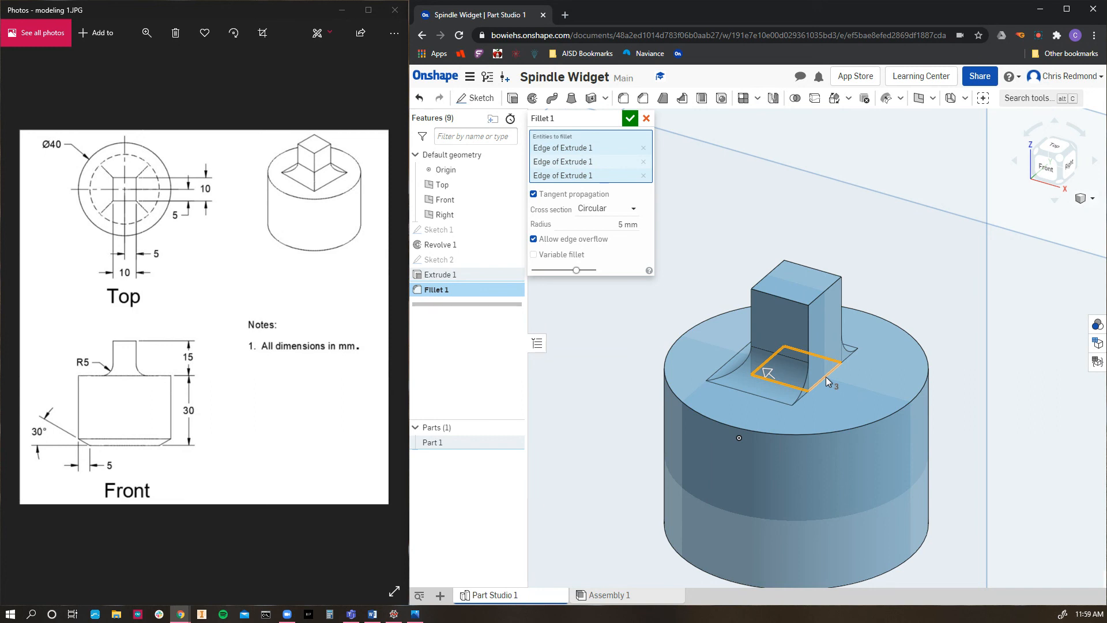
{"action": "left_click", "coordinate": [826, 376]}
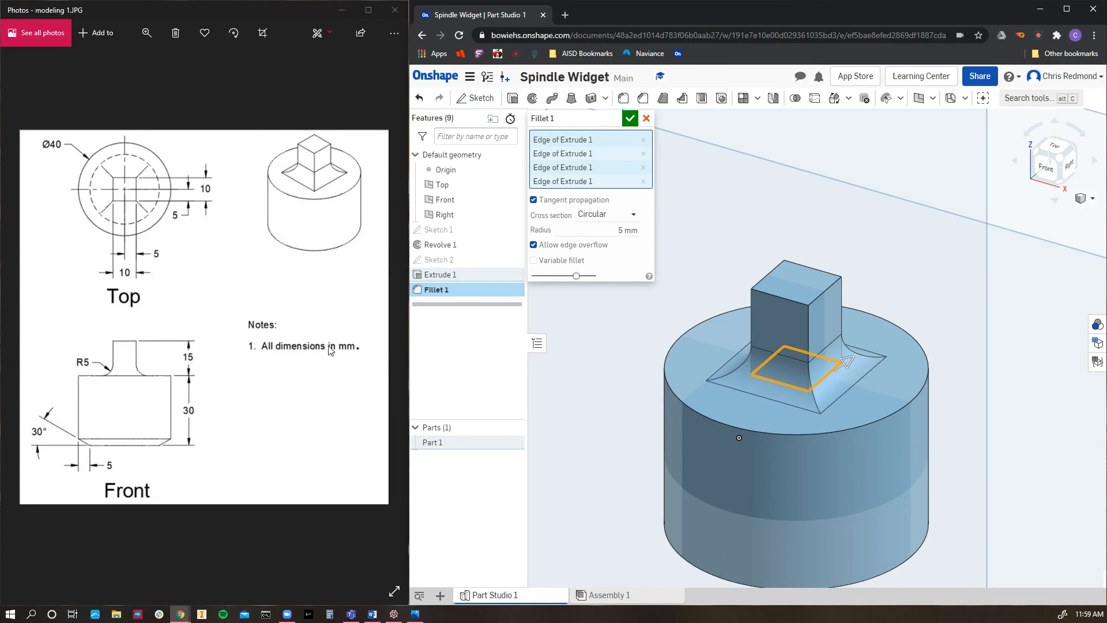
Try fillet radii of 7 mm and 2 mm on the post's base edges
{"action": "left_click", "coordinate": [626, 230]}
{"action": "left_click", "coordinate": [622, 234]}
{"action": "right_click_drag", "start_coordinate": [630, 437], "coordinate": [676, 406]}
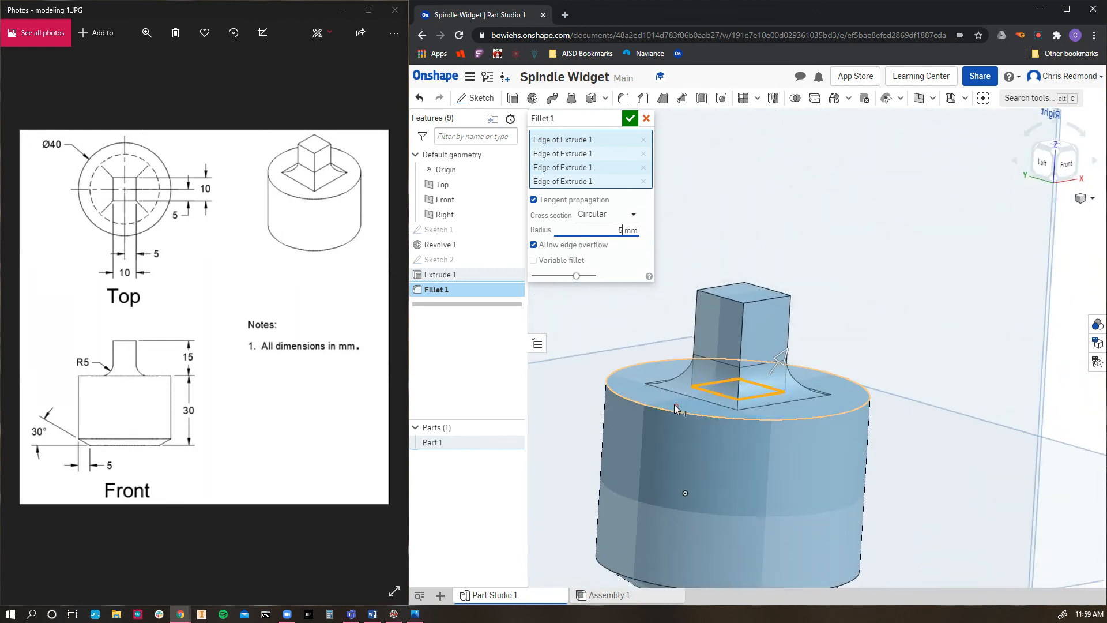
{"action": "key", "text": "BackSpace"}
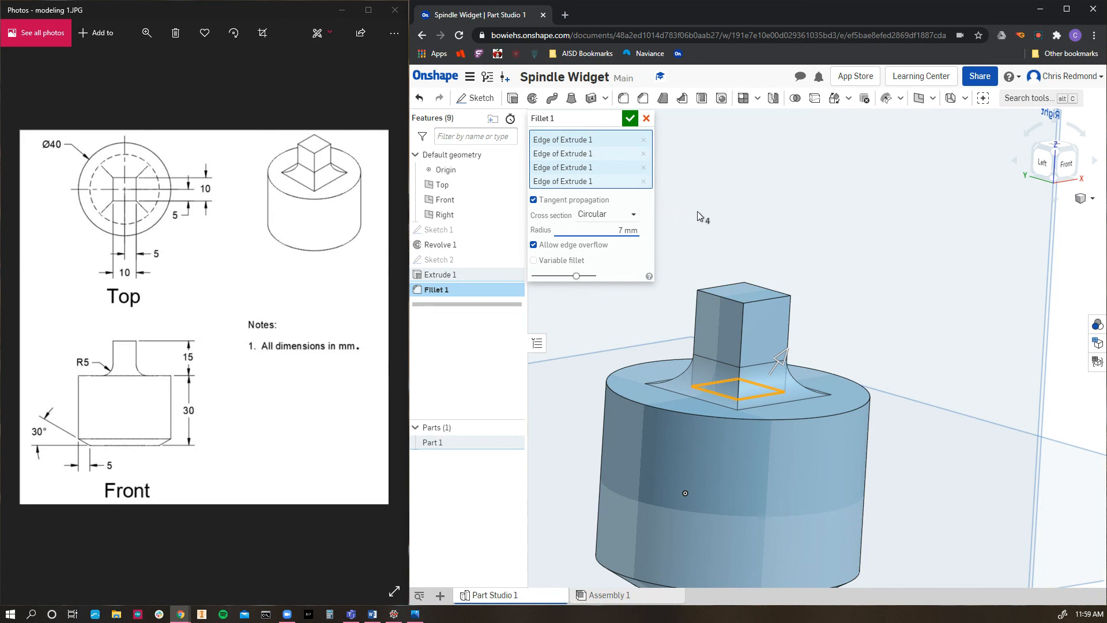
{"action": "key", "text": "Return"}
{"action": "left_click", "coordinate": [625, 229]}
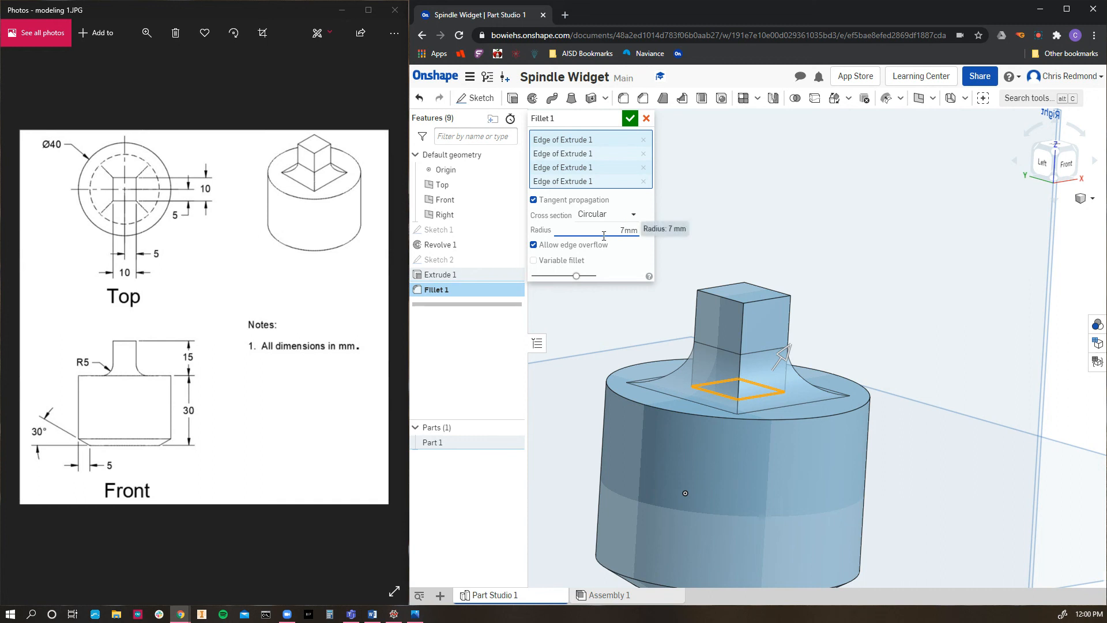
{"action": "type", "text": "2"}
{"action": "key", "text": "Return"}
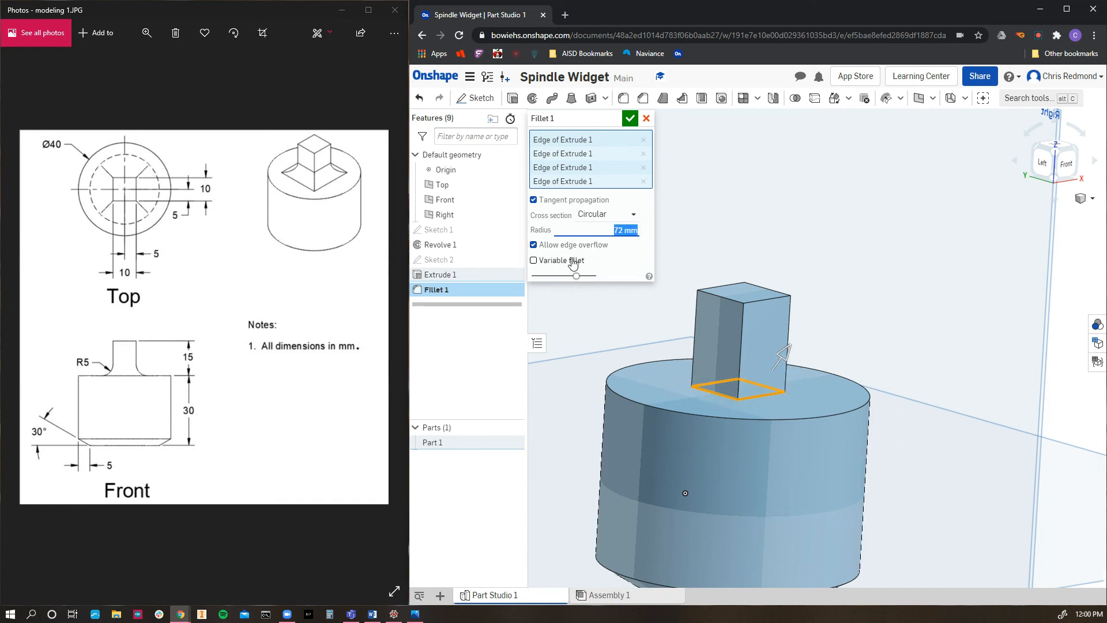
{"action": "left_click", "coordinate": [622, 229]}
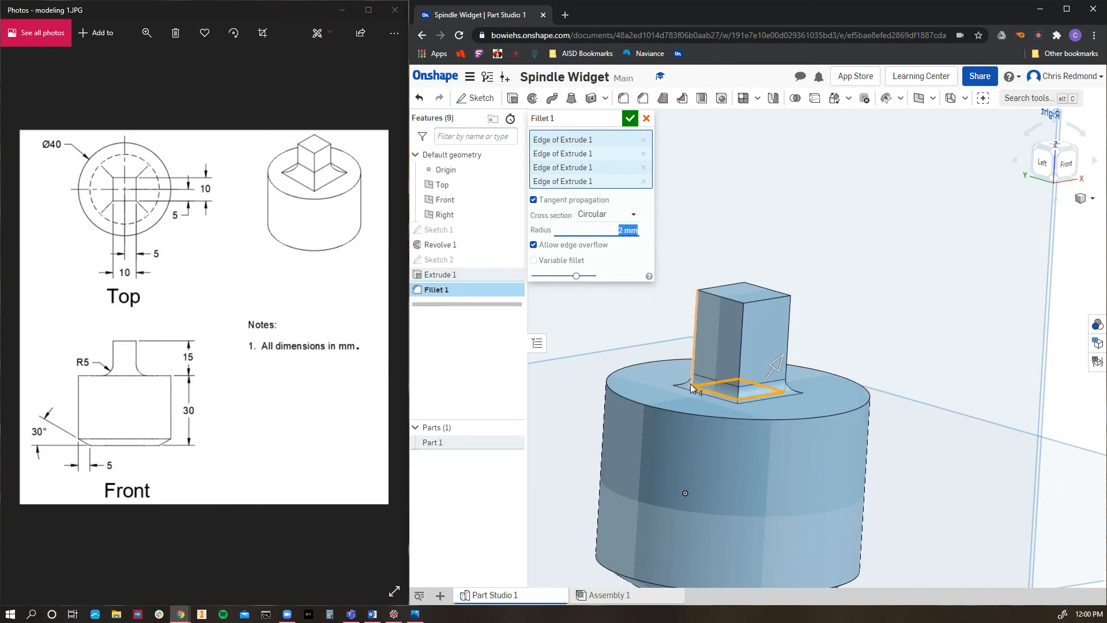
Set the radius of the fillet around the post's base to 5 mm
{"action": "left_click", "coordinate": [621, 232]}
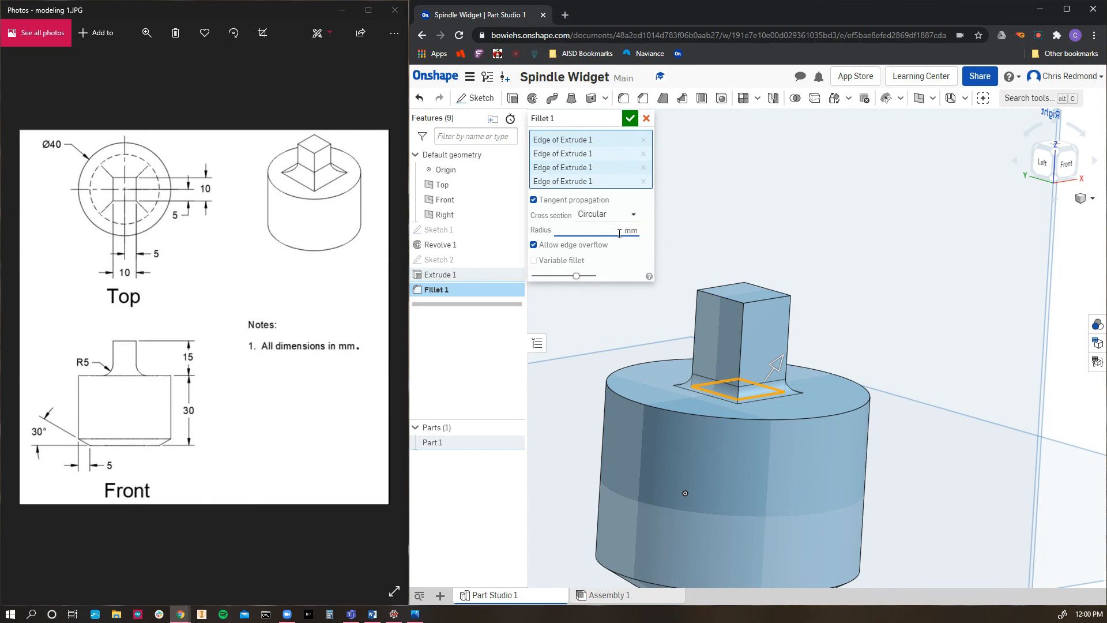
{"action": "type", "text": "5"}
{"action": "key", "text": "Return"}
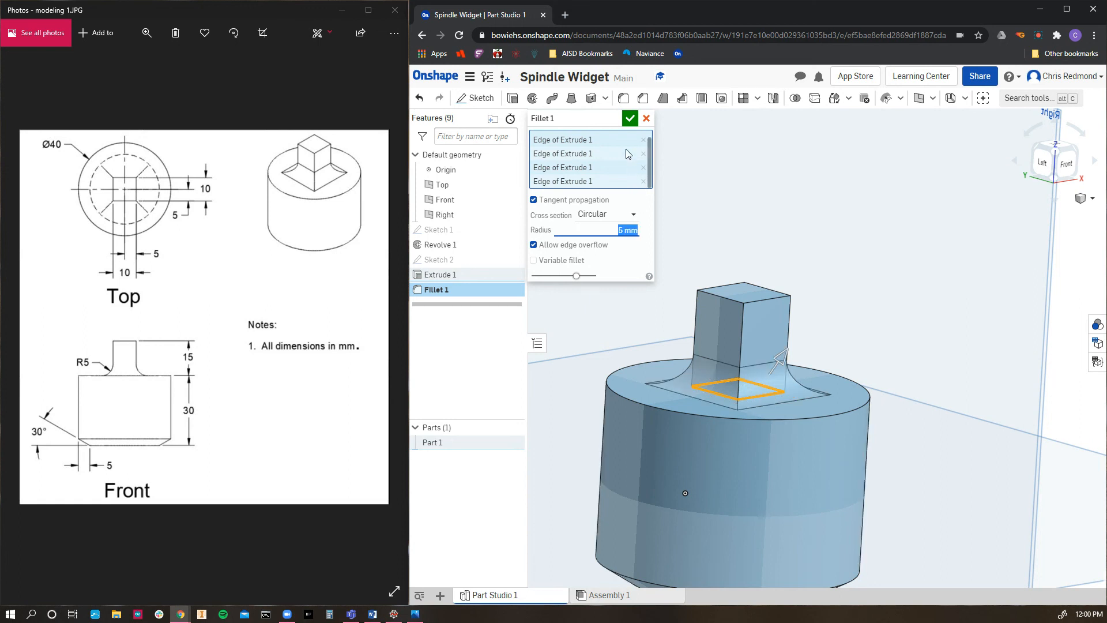